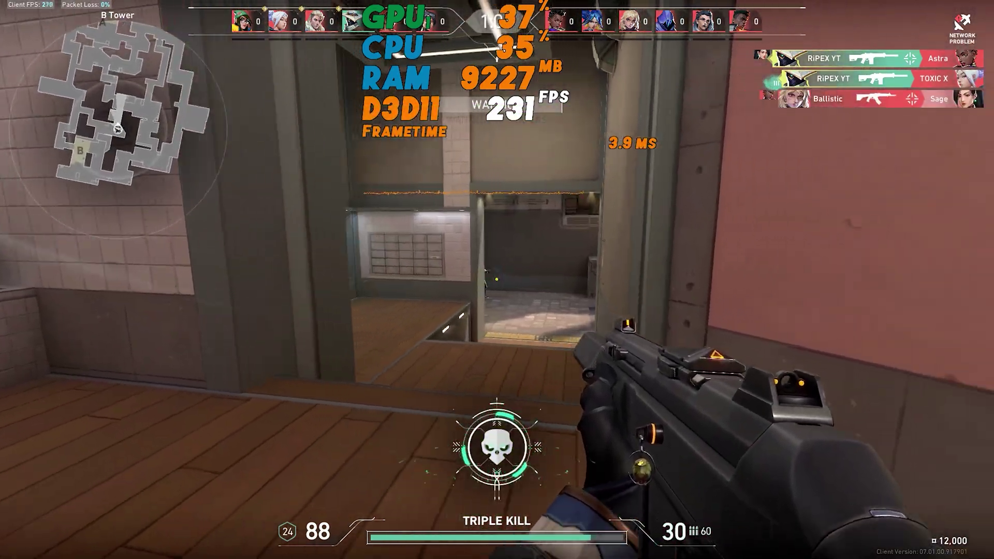
# - Shoot the enemies through the doorway and down the corridor
pyautogui.click(497, 279)
pyautogui.click(497, 279)
pyautogui.click(497, 279)
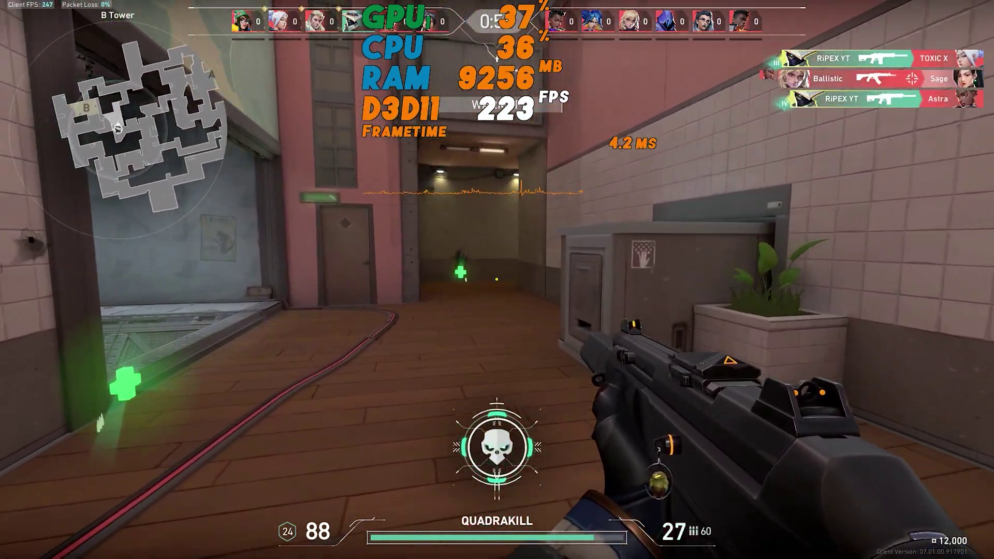
pyautogui.click(497, 279)
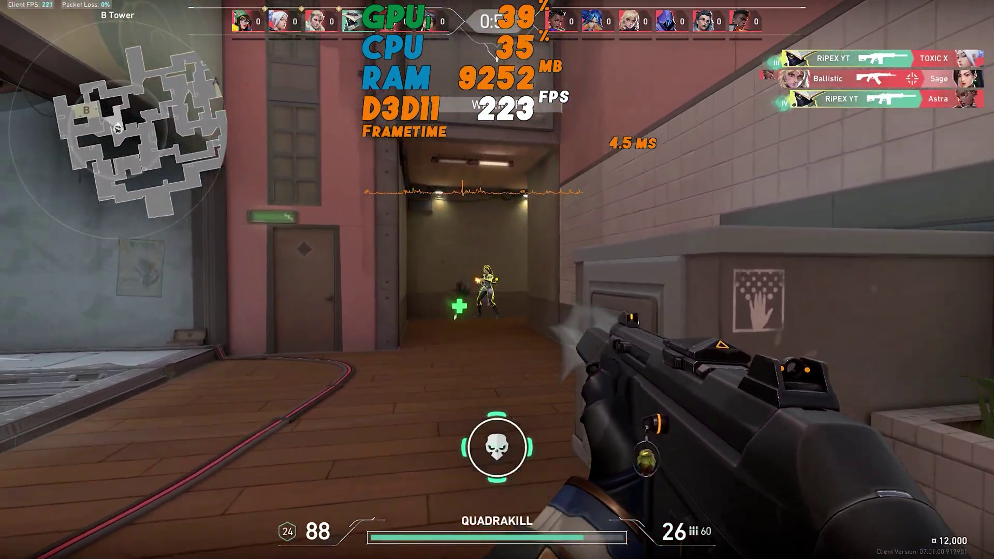
pyautogui.click(497, 279)
# - Advance up B Stairs through B Tower, firing past the doorway, then open Windows search
pyautogui.press('w')
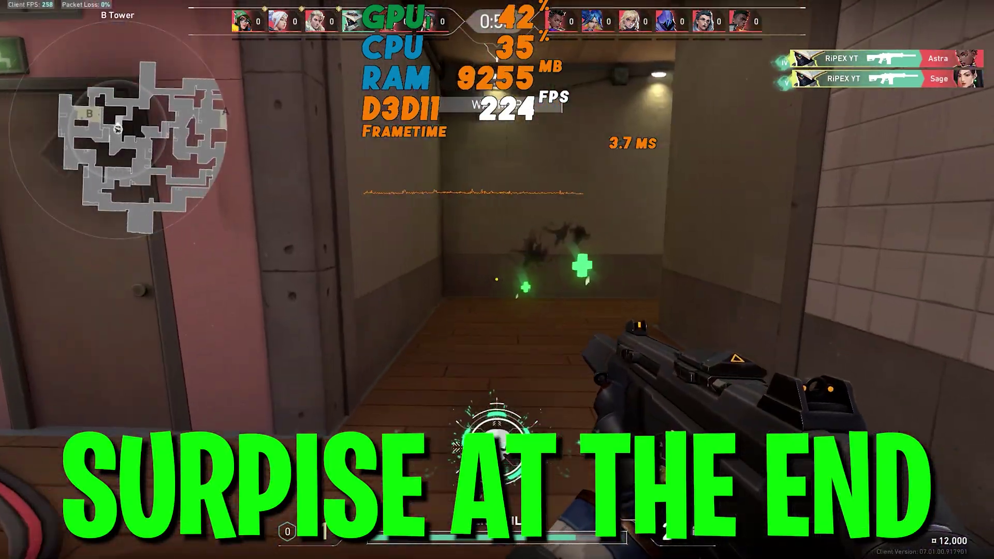
pyautogui.press('w')
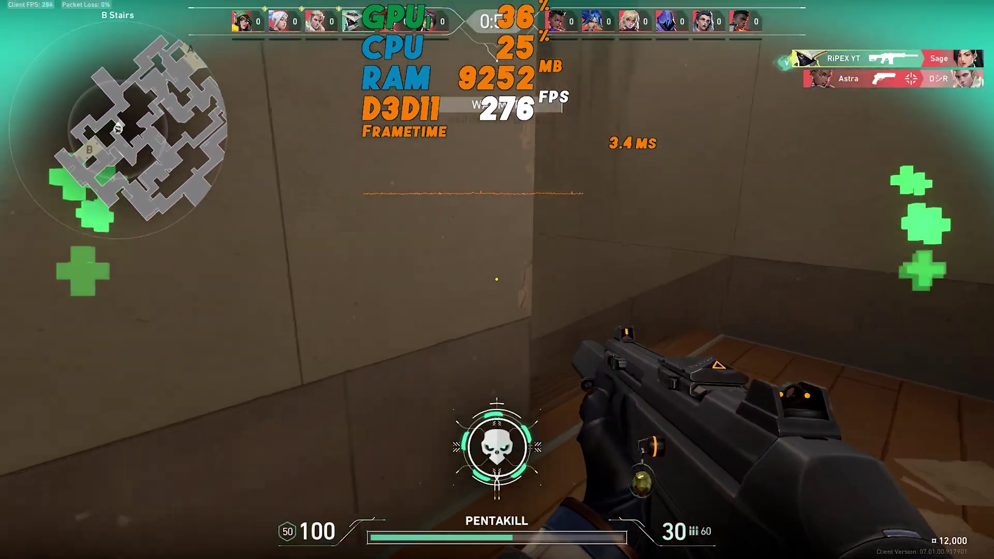
pyautogui.press('w')
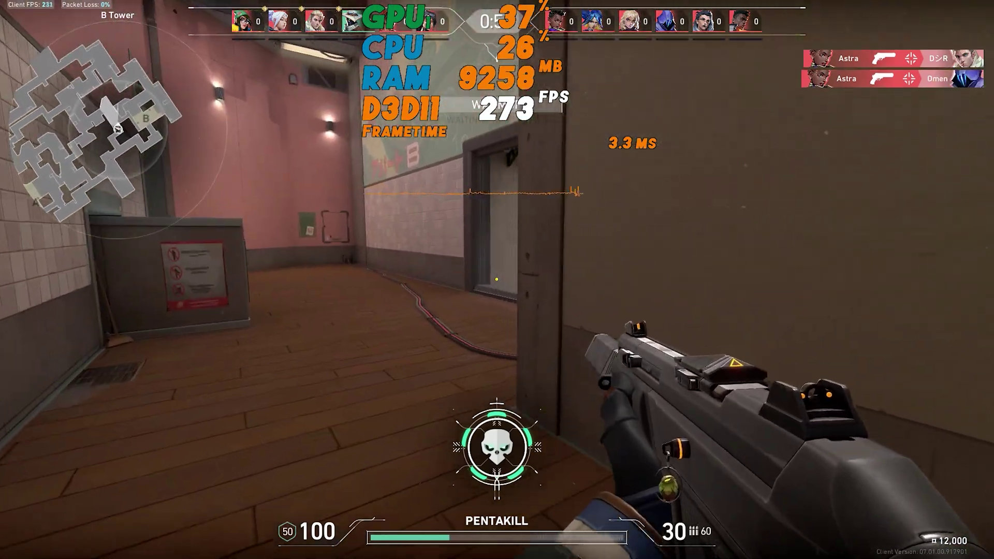
pyautogui.press('w')
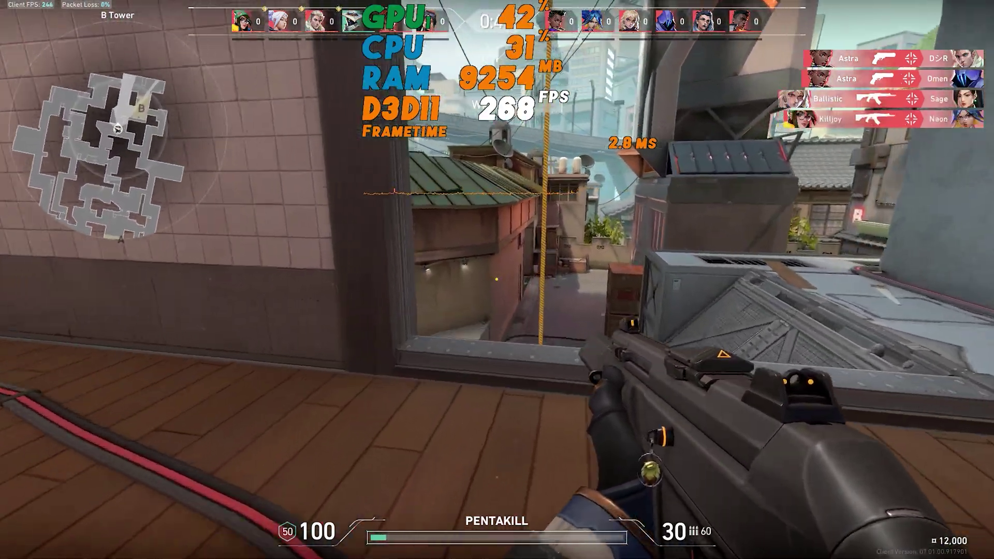
pyautogui.press('w')
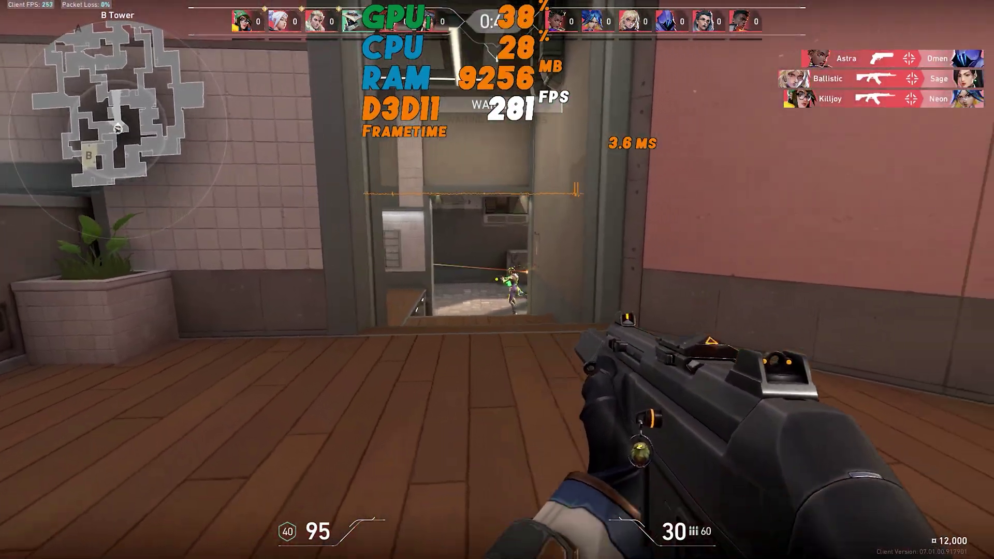
pyautogui.click(496, 279)
pyautogui.press('w')
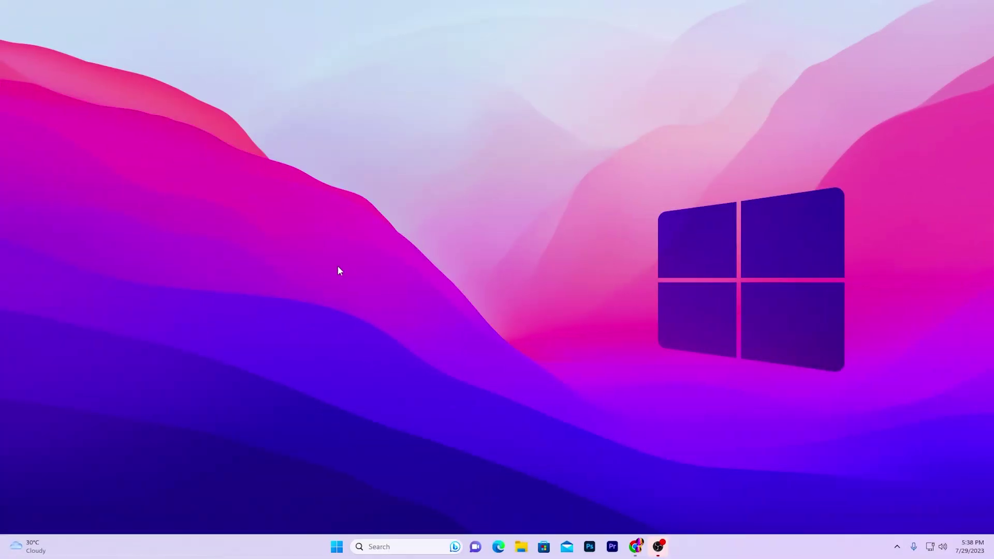
pyautogui.click(392, 548)
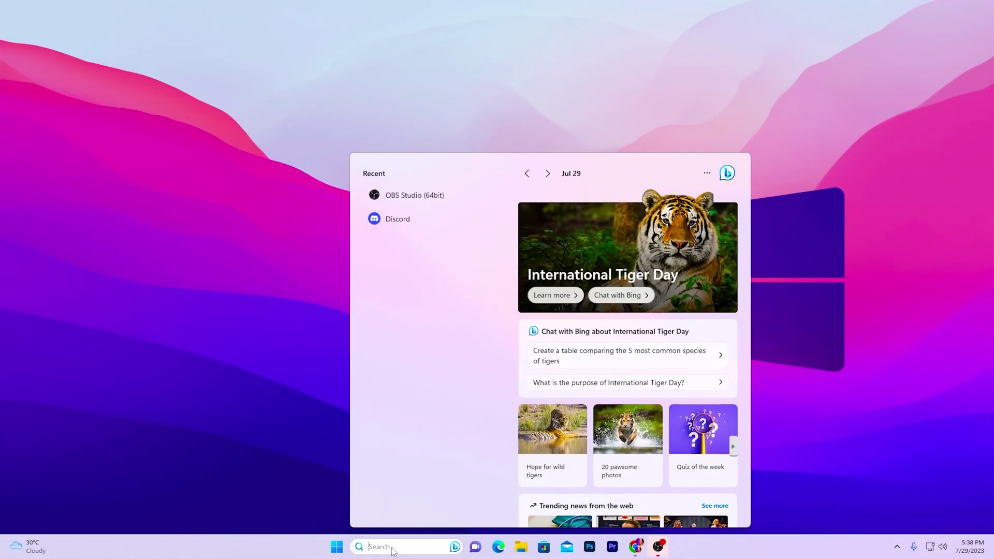
# - Search 'N', launch NVIDIA Control Panel, and go to Manage 3D settings
pyautogui.write('N')
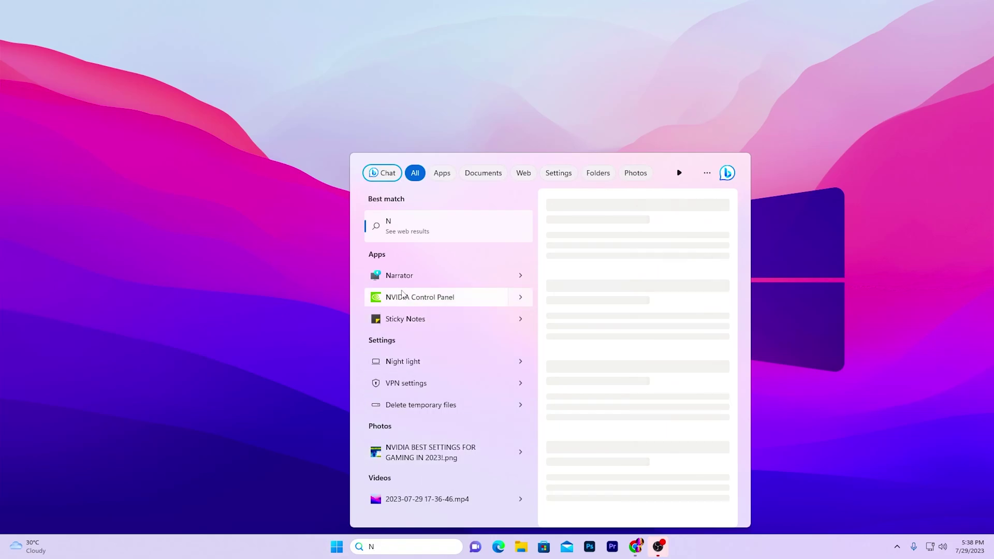
pyautogui.click(384, 281)
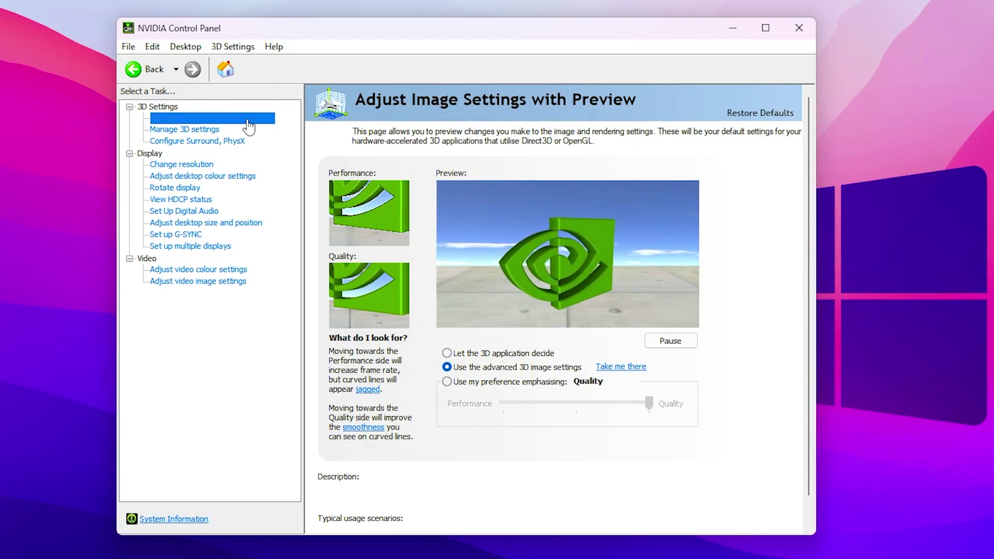
pyautogui.moveTo(470, 371)
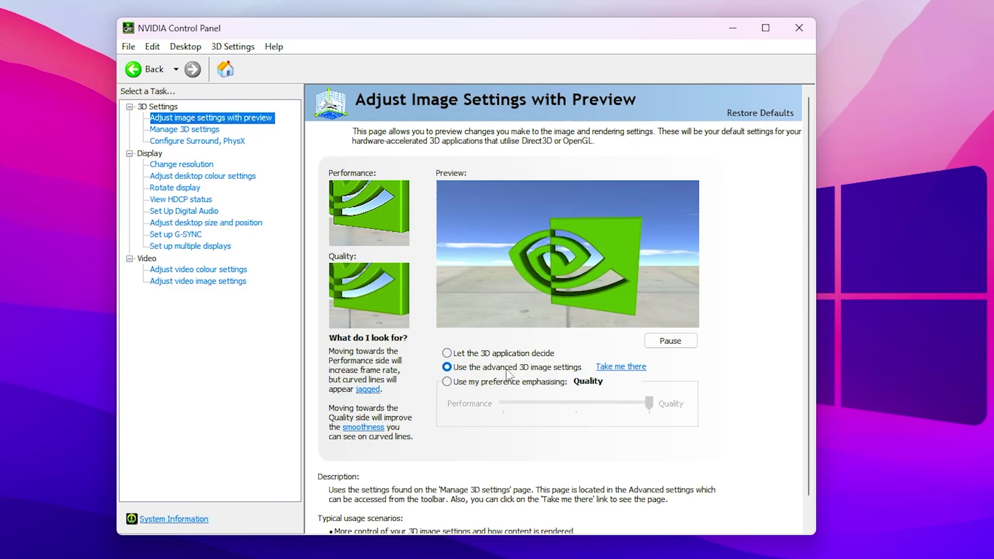
pyautogui.click(174, 130)
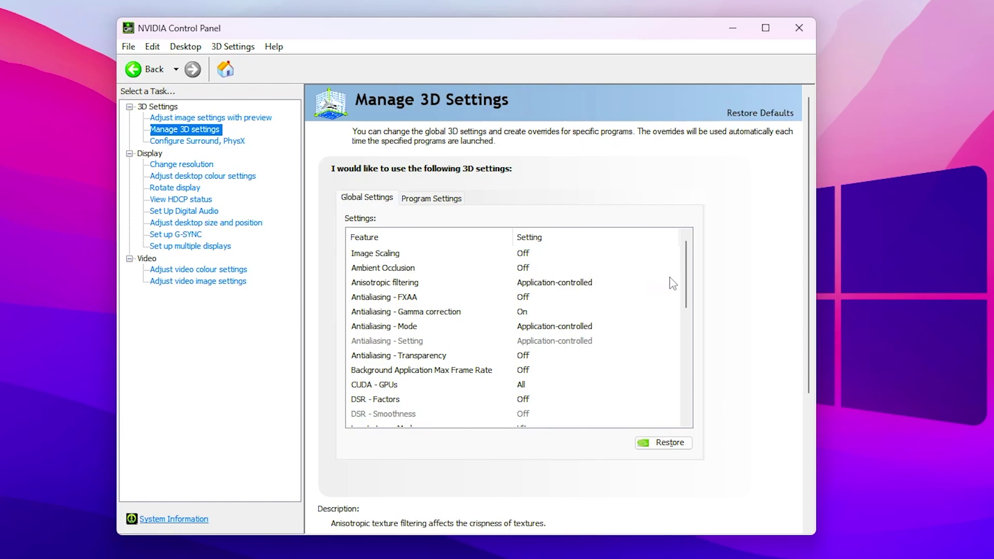
# - Confirm CUDA - GPUs uses the RTX 3070 and leave DSR - Factors Off
pyautogui.scroll(-2, 644, 277)
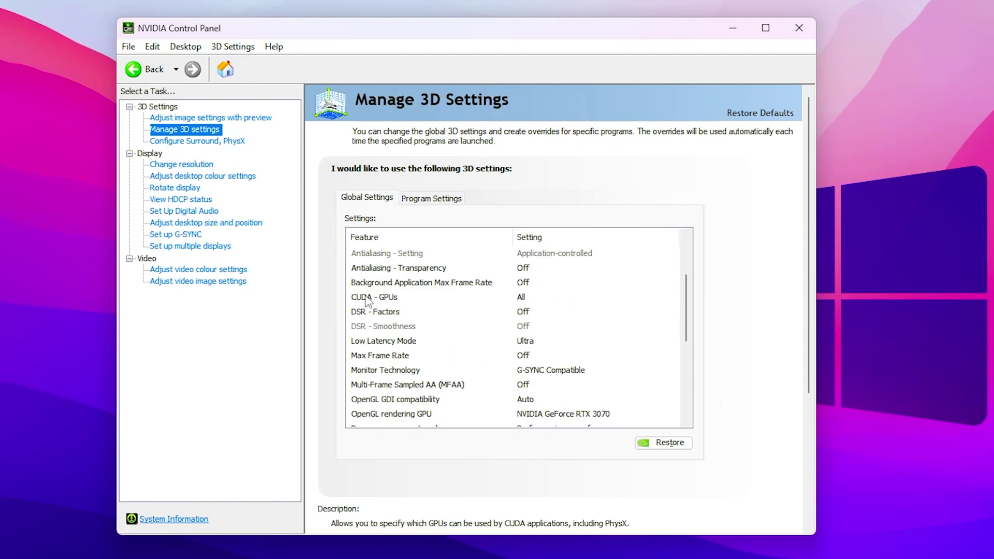
pyautogui.click(535, 300)
pyautogui.click(541, 301)
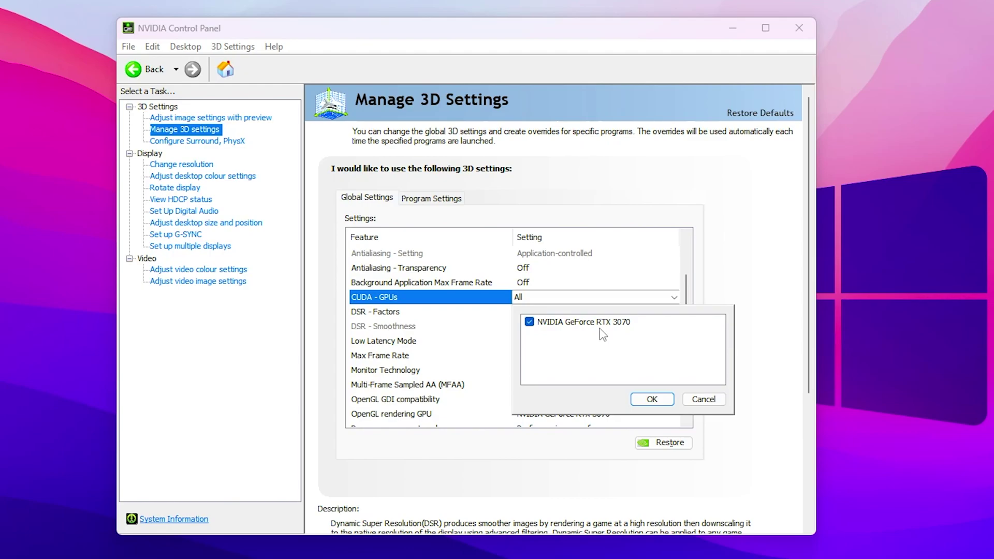
pyautogui.click(652, 399)
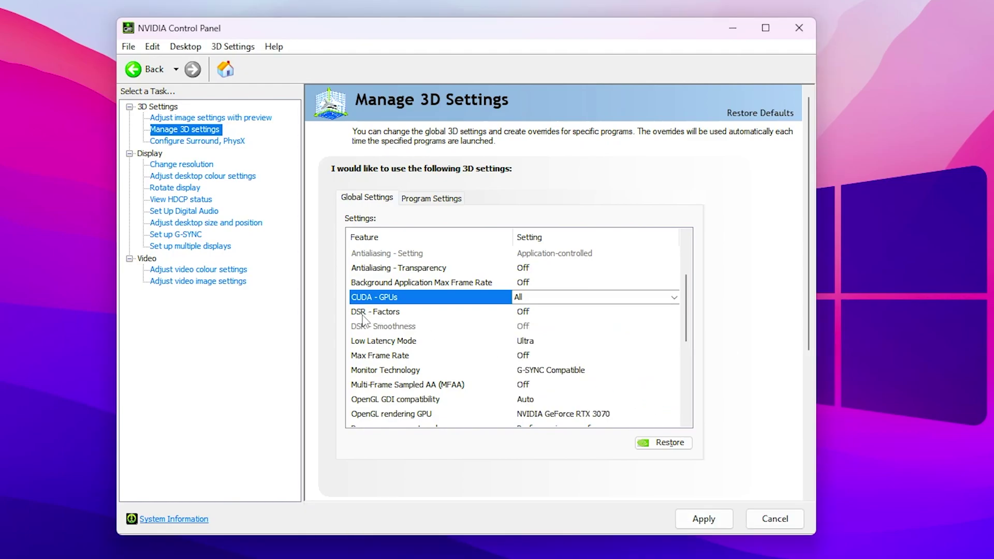
pyautogui.click(528, 313)
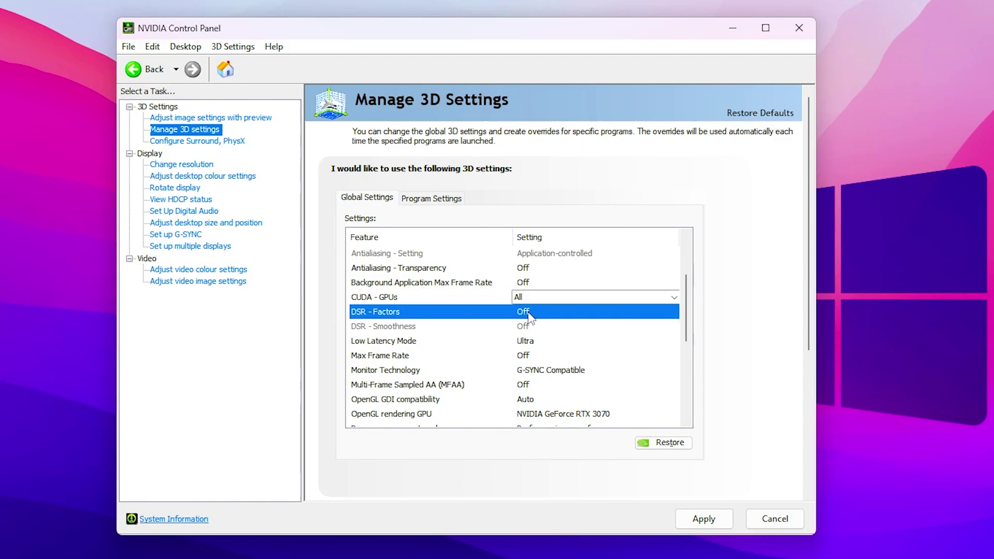
pyautogui.click(563, 312)
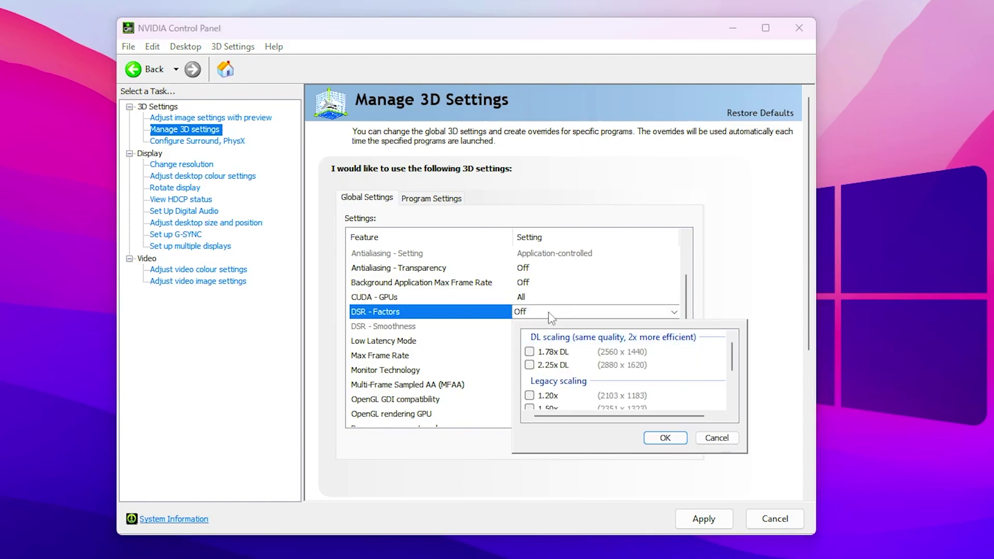
pyautogui.click(664, 438)
# - Keep Low Latency Mode set to Ultra
pyautogui.click(376, 340)
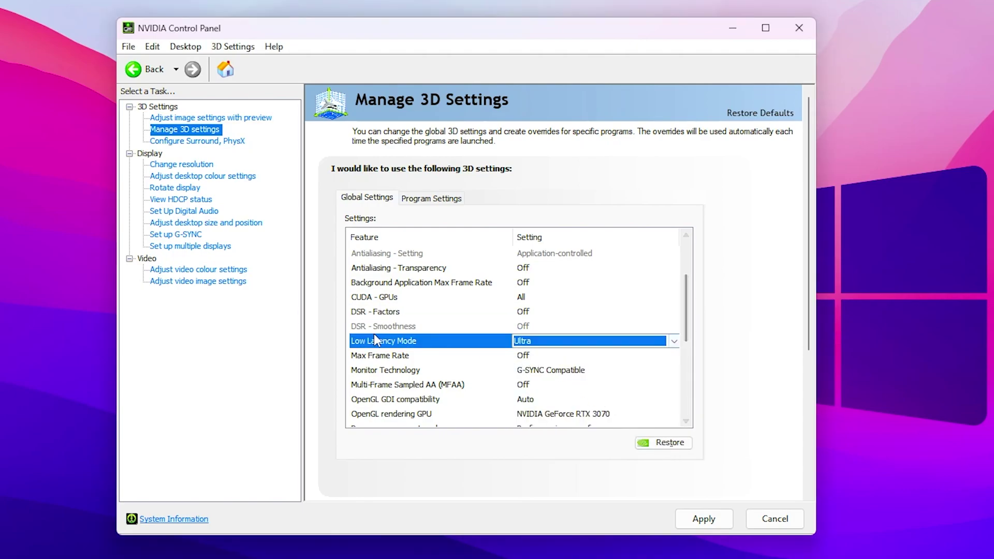
pyautogui.click(673, 341)
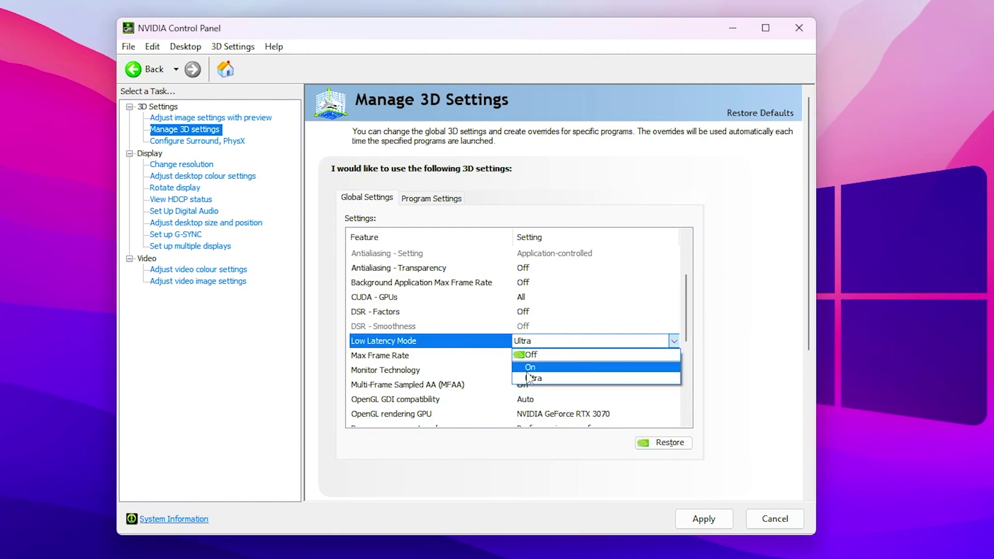
pyautogui.click(536, 330)
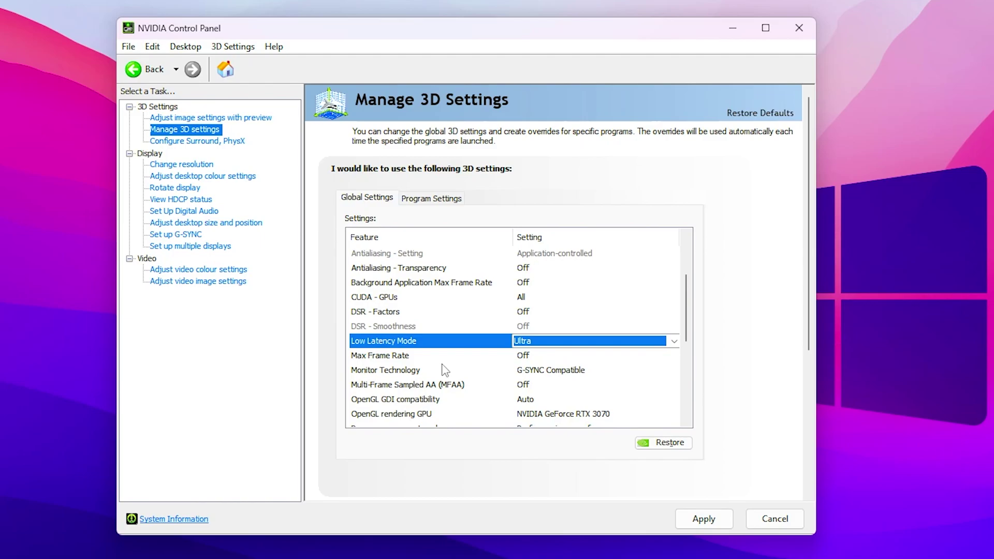
# - Turn Max Frame Rate on and cap it at 350 FPS
pyautogui.click(551, 357)
pyautogui.click(551, 357)
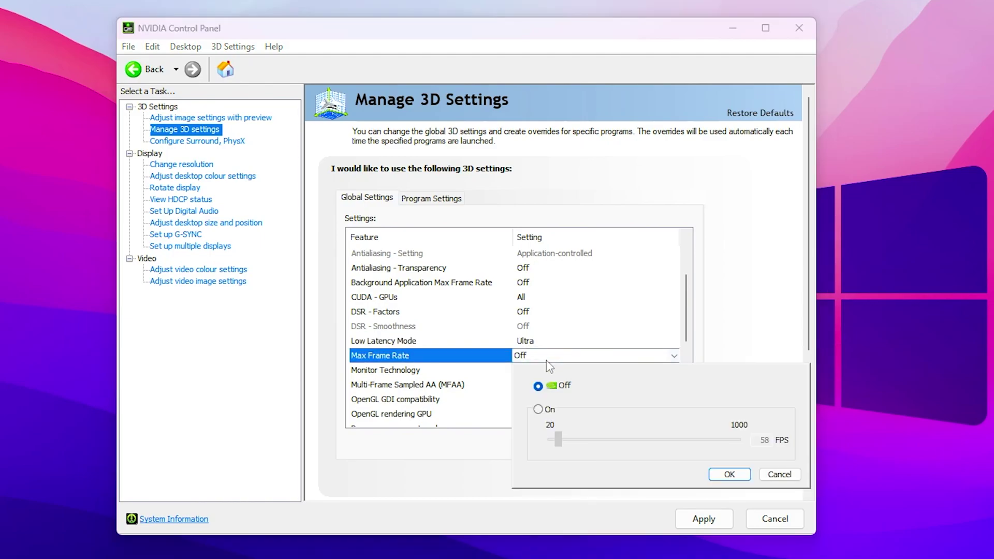
pyautogui.click(538, 409)
pyautogui.moveTo(551, 440); pyautogui.dragTo(560, 442)
pyautogui.moveTo(559, 440); pyautogui.dragTo(607, 440)
pyautogui.doubleClick(762, 440)
pyautogui.write('350')
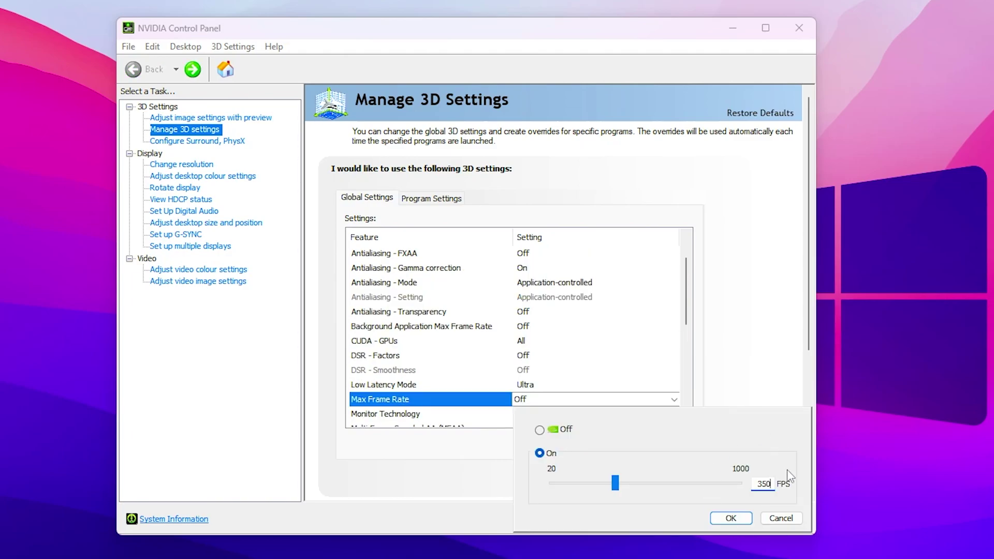
pyautogui.click(729, 521)
pyautogui.scroll(-3, 620, 292)
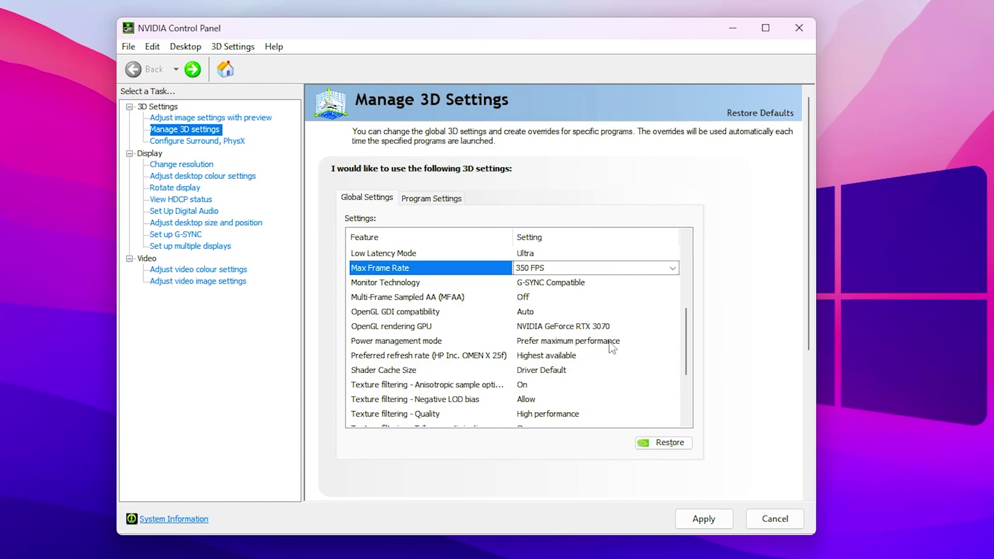
# - Set Shader Cache Size to 10 GB
pyautogui.scroll(-1, 616, 342)
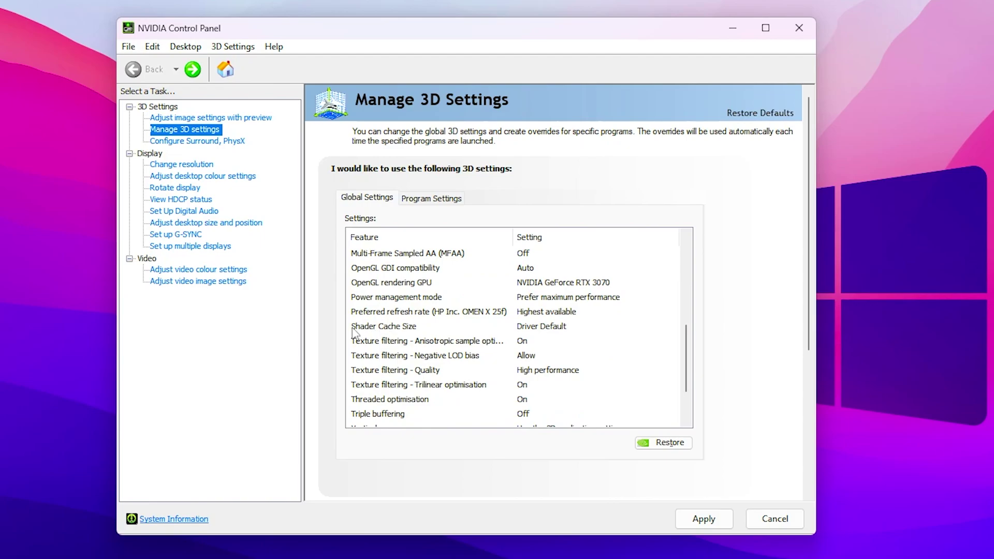
pyautogui.click(545, 331)
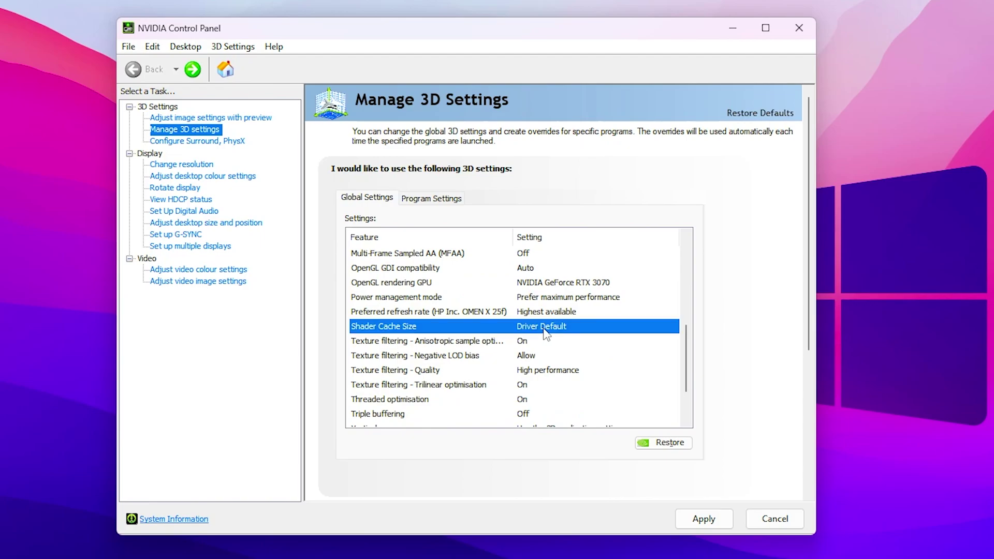
pyautogui.click(569, 331)
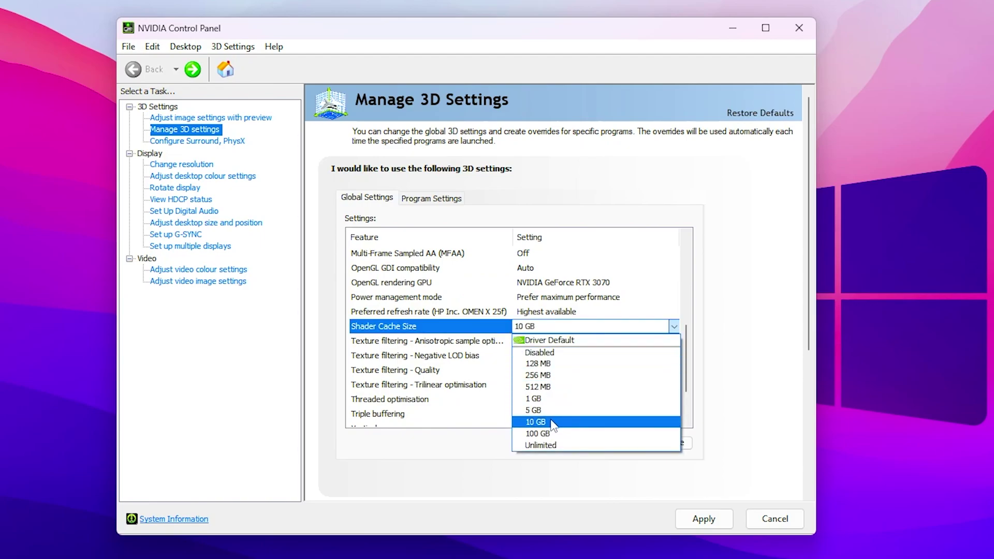
pyautogui.click(539, 421)
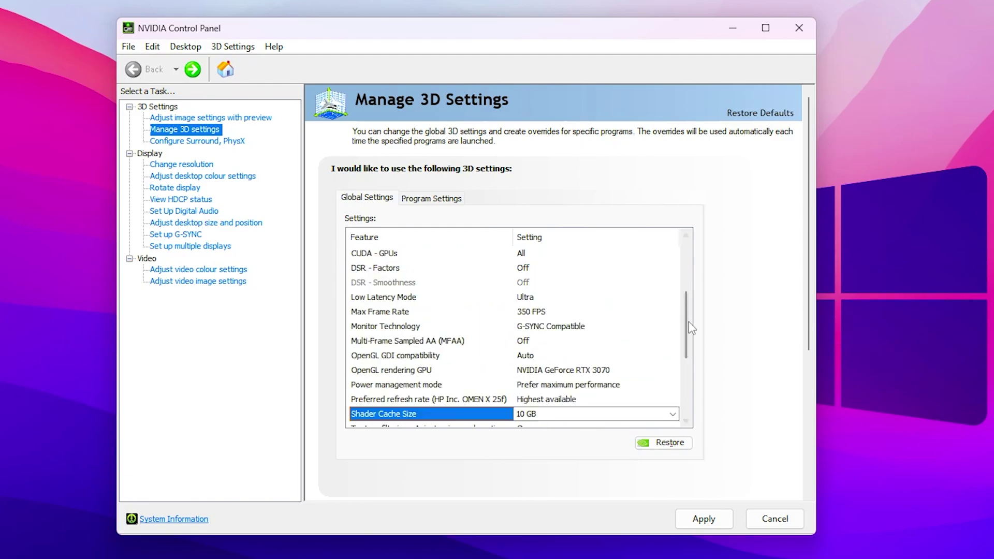
# - Apply the pending 3D settings and open the Adjust desktop colour settings page
pyautogui.moveTo(686, 330); pyautogui.dragTo(687, 366)
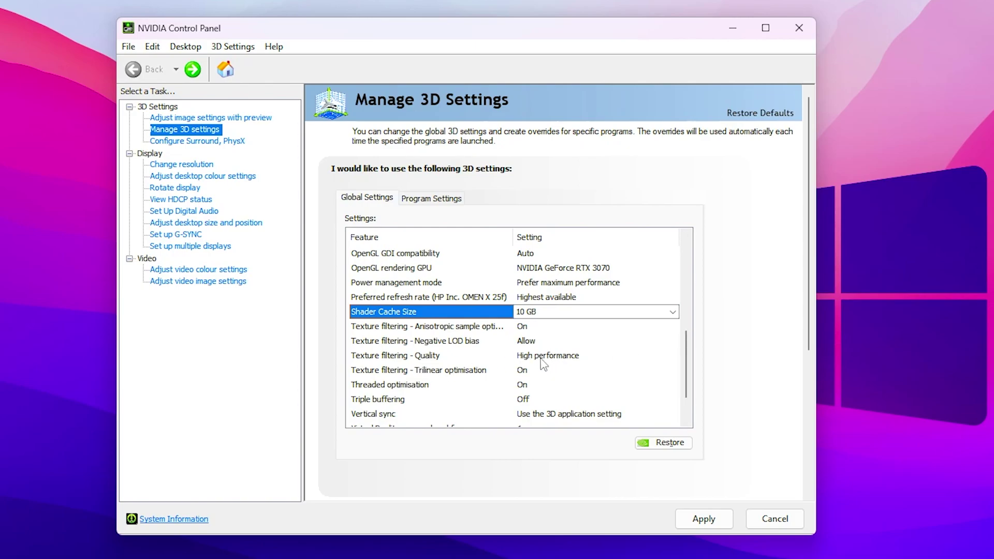
pyautogui.scroll(-1, 613, 358)
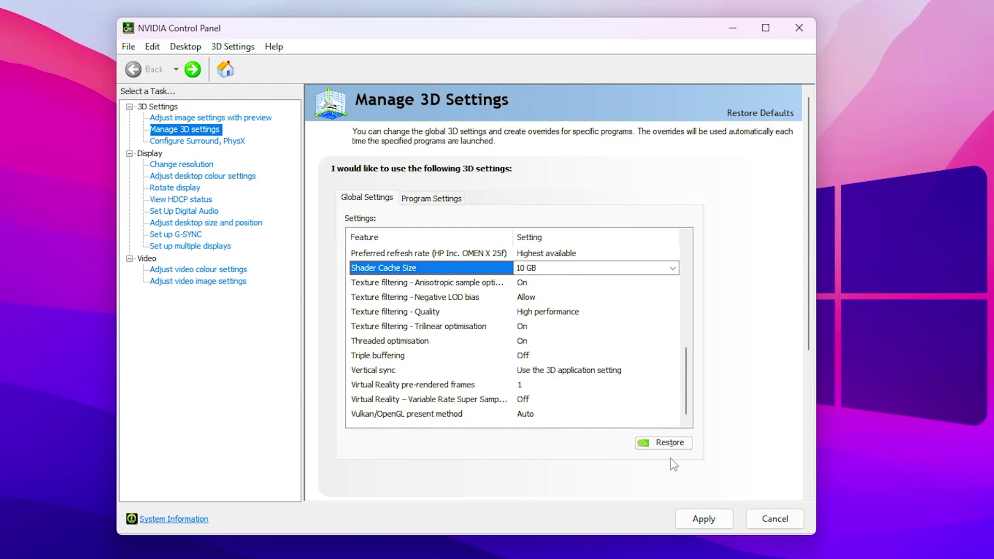
pyautogui.click(703, 519)
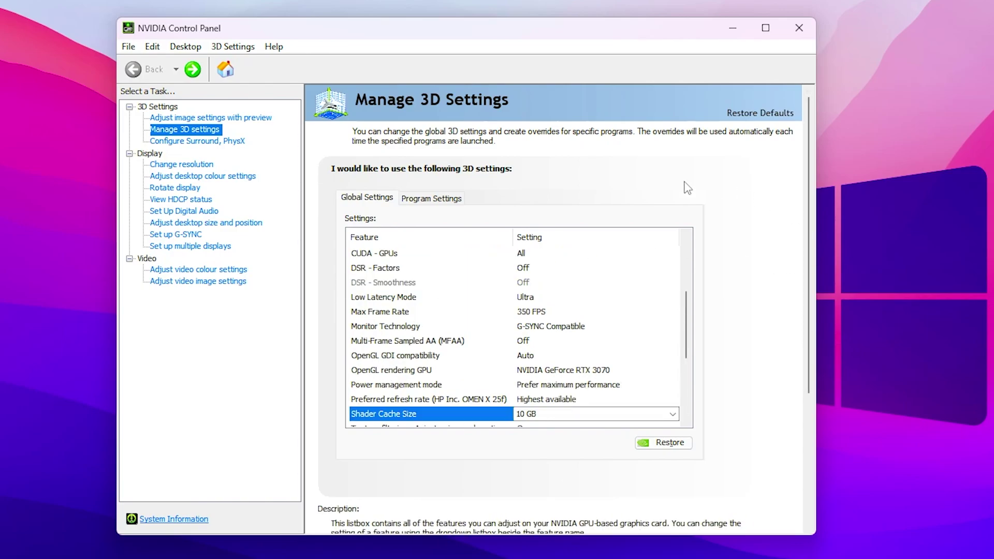
pyautogui.click(210, 176)
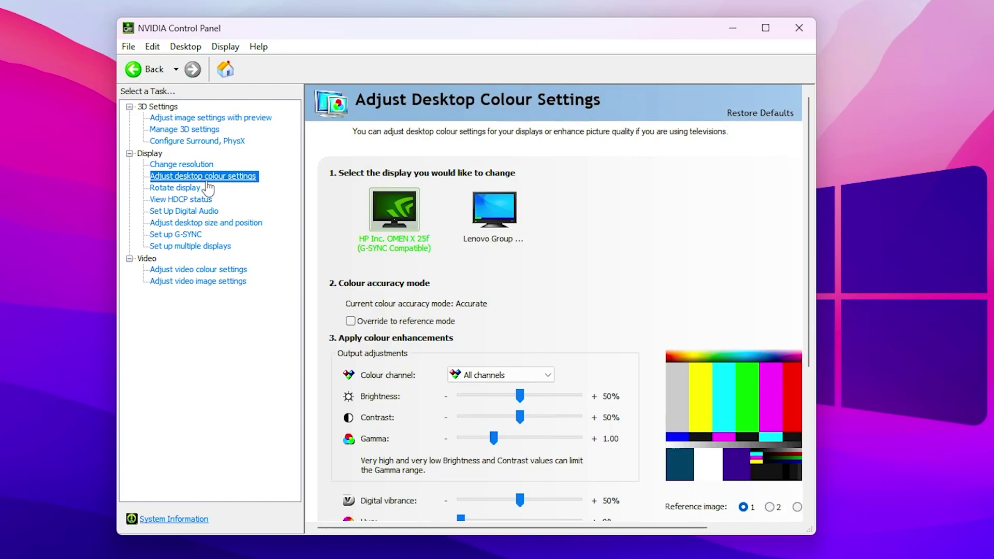
# - Raise the HP OMEN display's digital vibrance from 50% to 55% and apply it
pyautogui.scroll(-1, 635, 290)
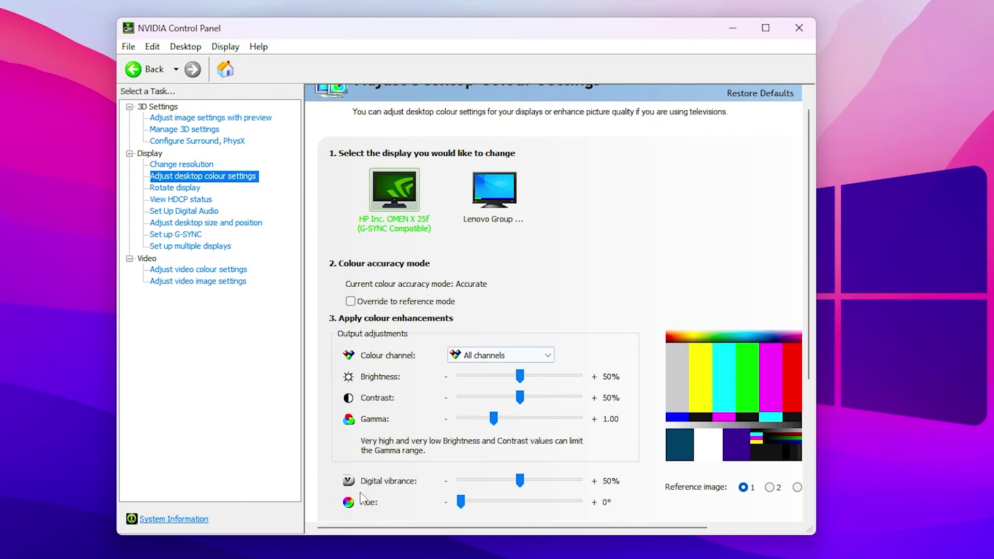
pyautogui.moveTo(520, 482); pyautogui.dragTo(526, 483)
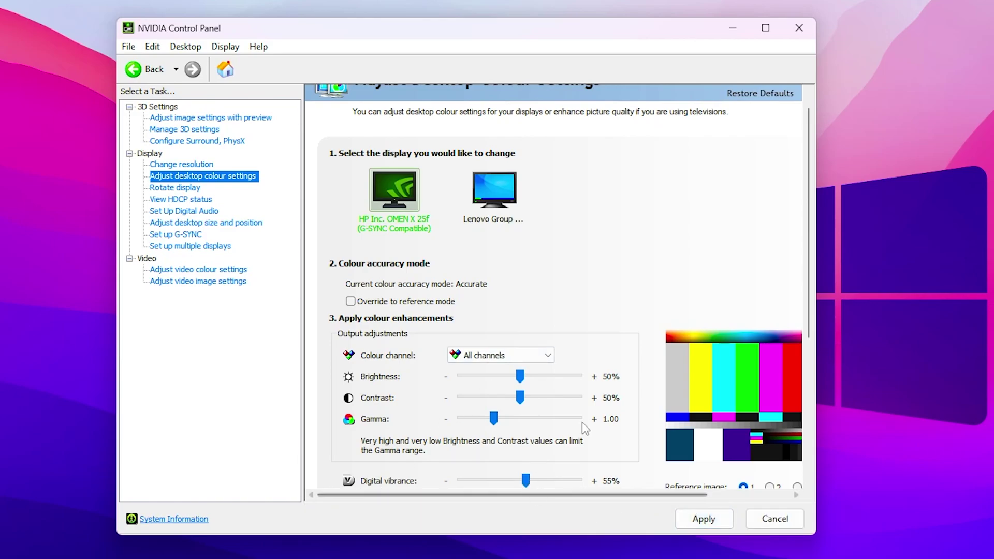
pyautogui.click(699, 520)
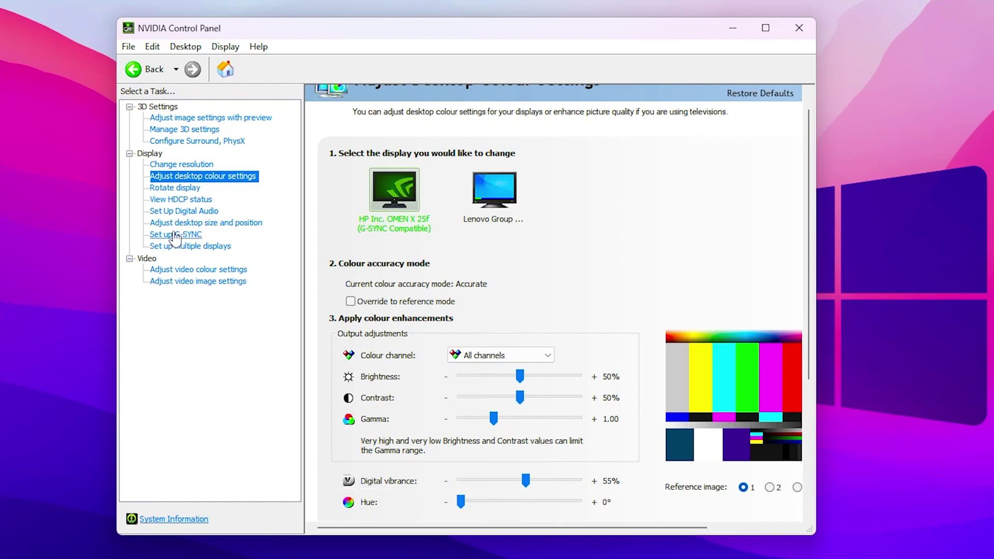
# - In desktop size and position, apply Full-screen scaling mode, then close the control panel
pyautogui.click(173, 224)
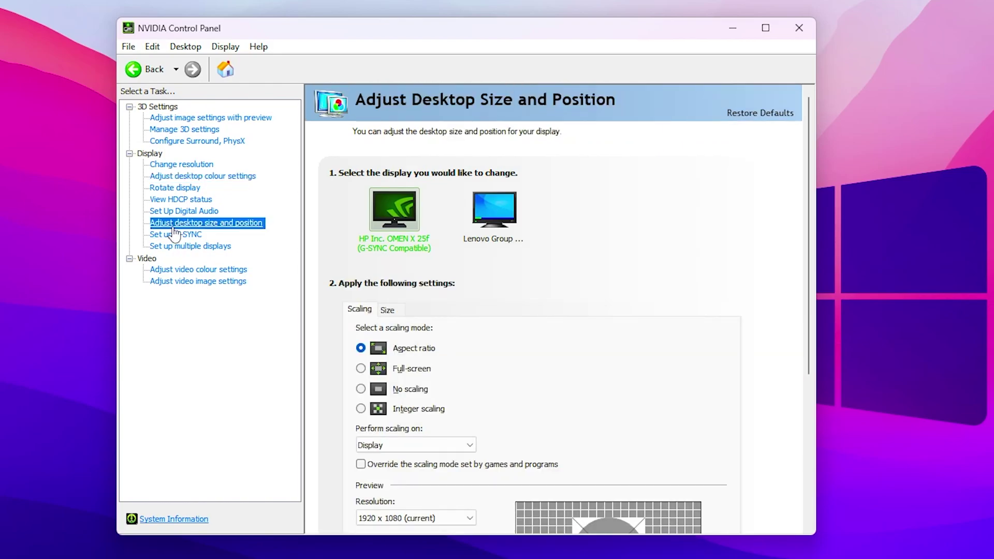
pyautogui.click(362, 368)
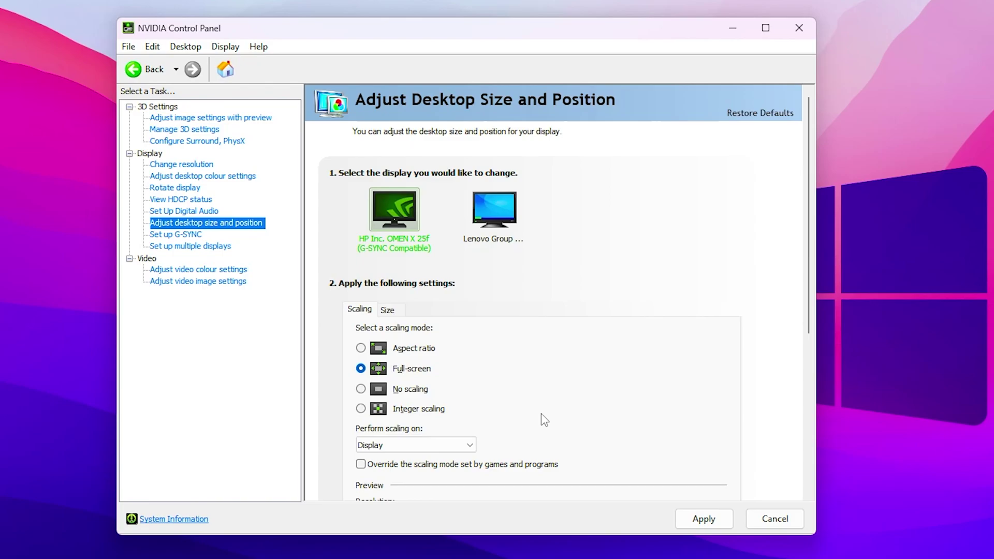
pyautogui.click(704, 518)
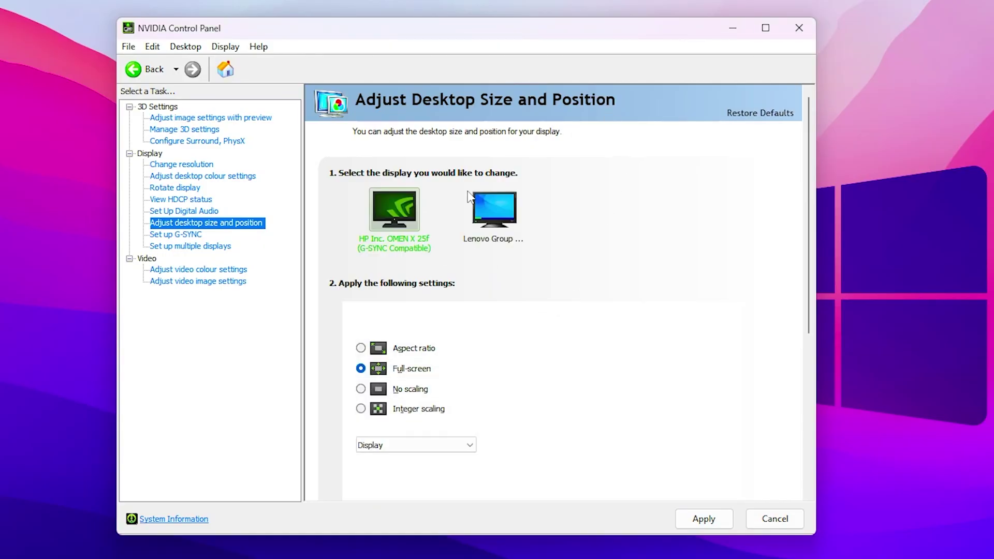
pyautogui.click(811, 32)
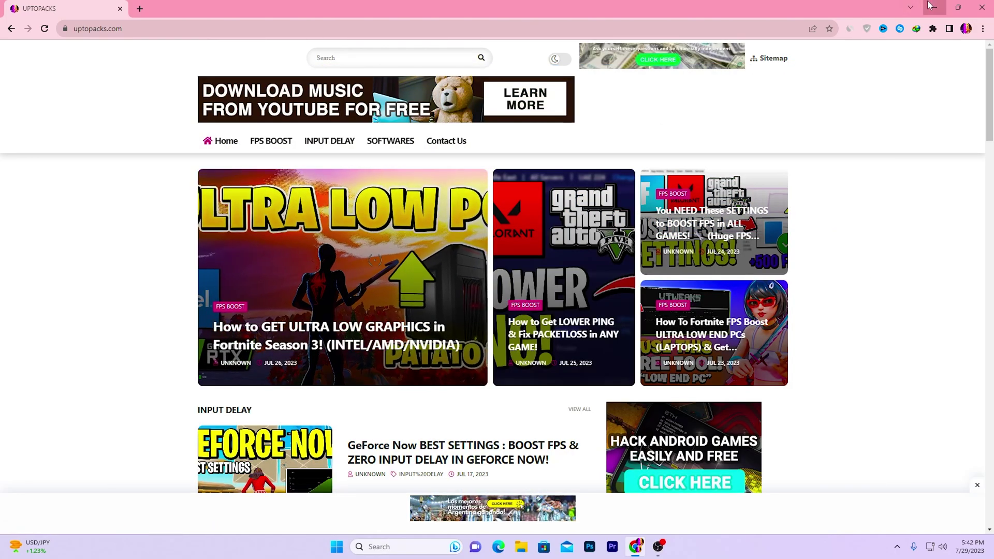
# - Minimise Chrome to reveal the desktop with the MSI utility zip
pyautogui.click(932, 8)
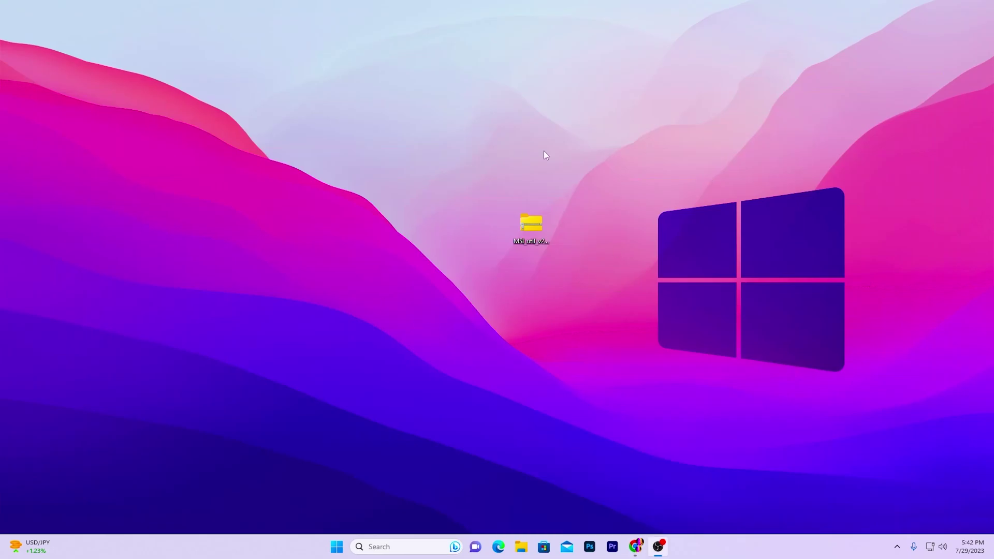
# - Copy MSI_util_v2.exe from the zip to the desktop and run it as administrator
pyautogui.doubleClick(536, 229)
pyautogui.moveTo(129, 95); pyautogui.dragTo(93, 220)
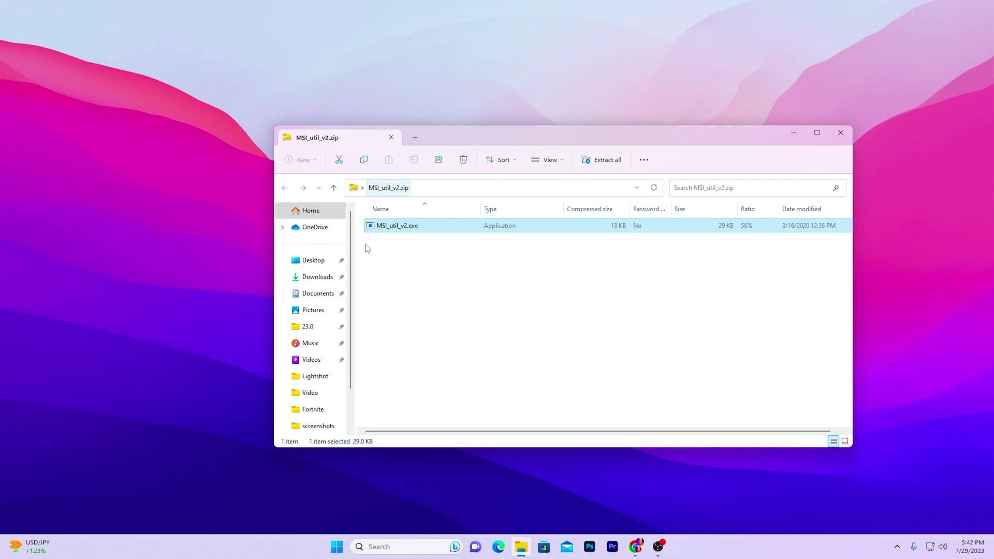
pyautogui.click(840, 132)
pyautogui.rightClick(484, 229)
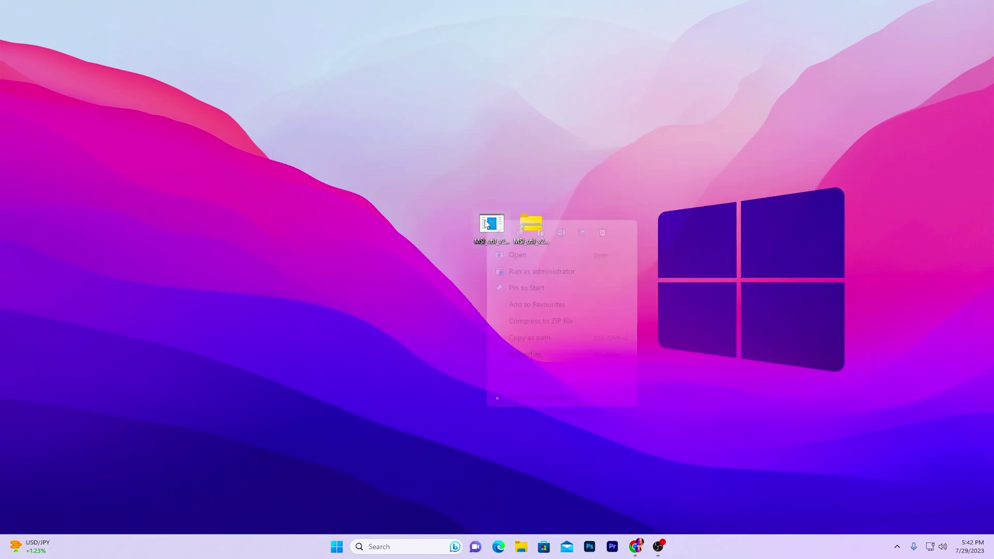
pyautogui.click(530, 269)
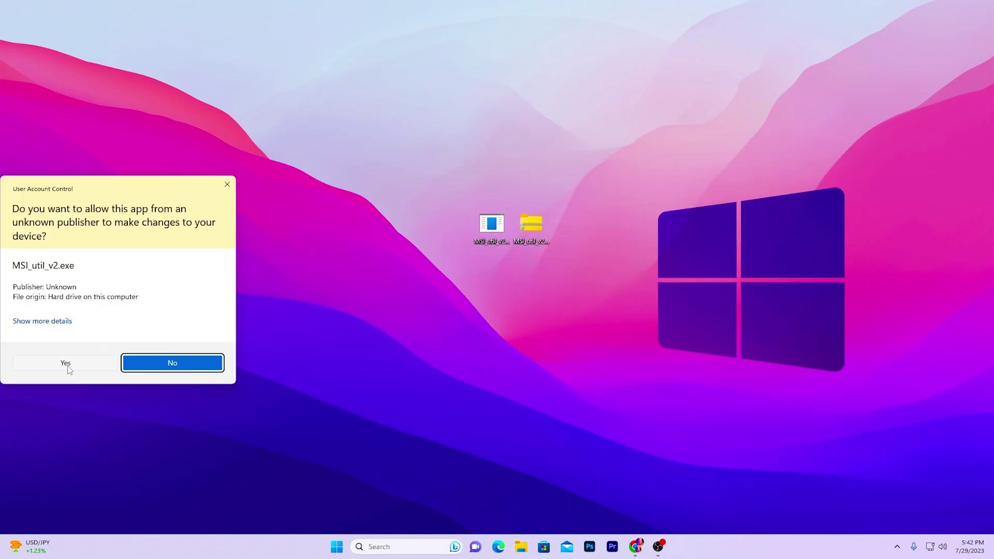
pyautogui.click(65, 364)
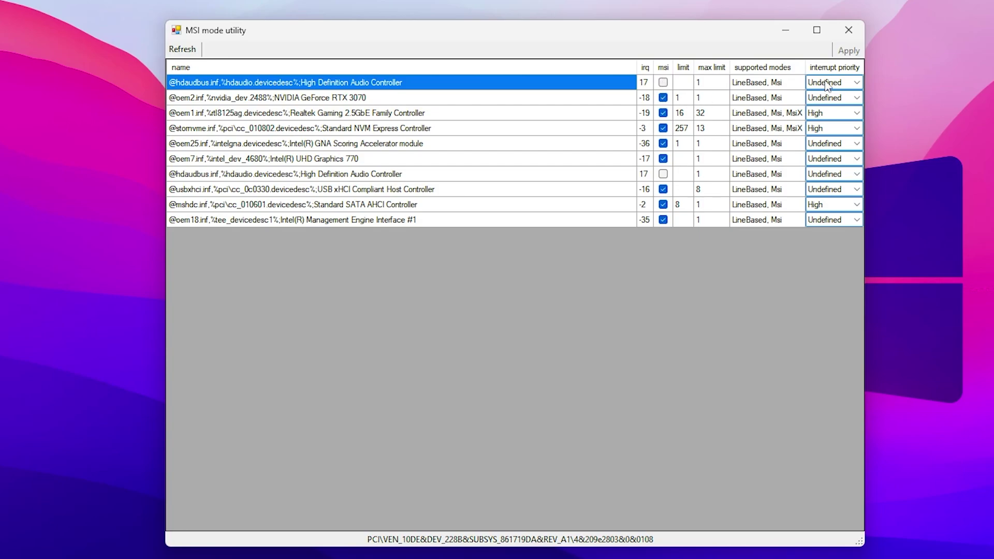
# - Set the RTX 3070's interrupt priority to High and close the MSI mode utility
pyautogui.click(858, 98)
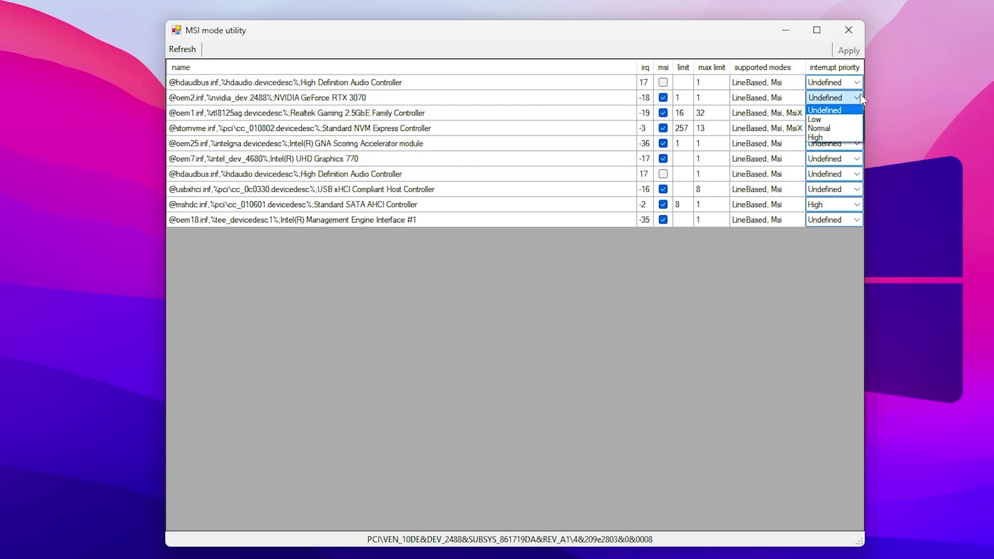
pyautogui.click(823, 137)
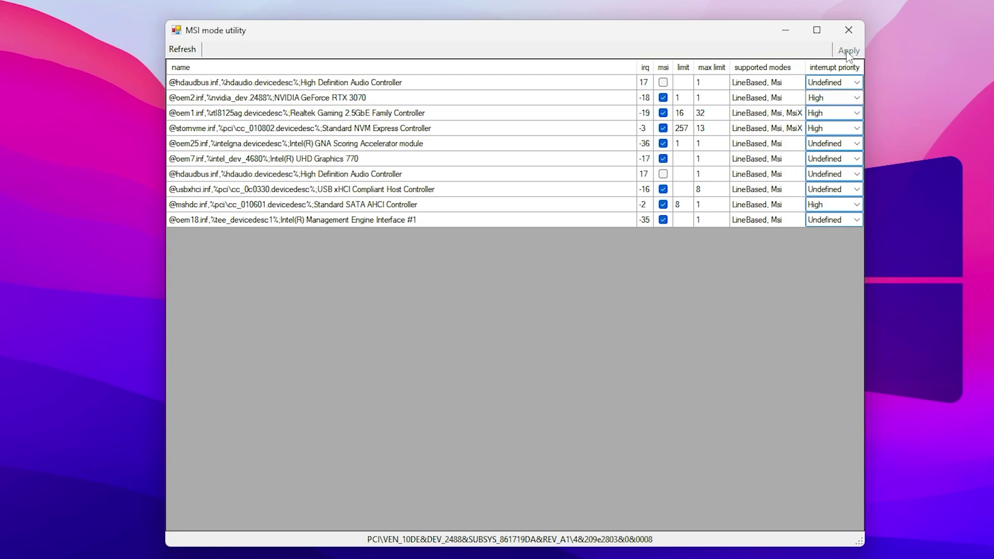
pyautogui.click(855, 36)
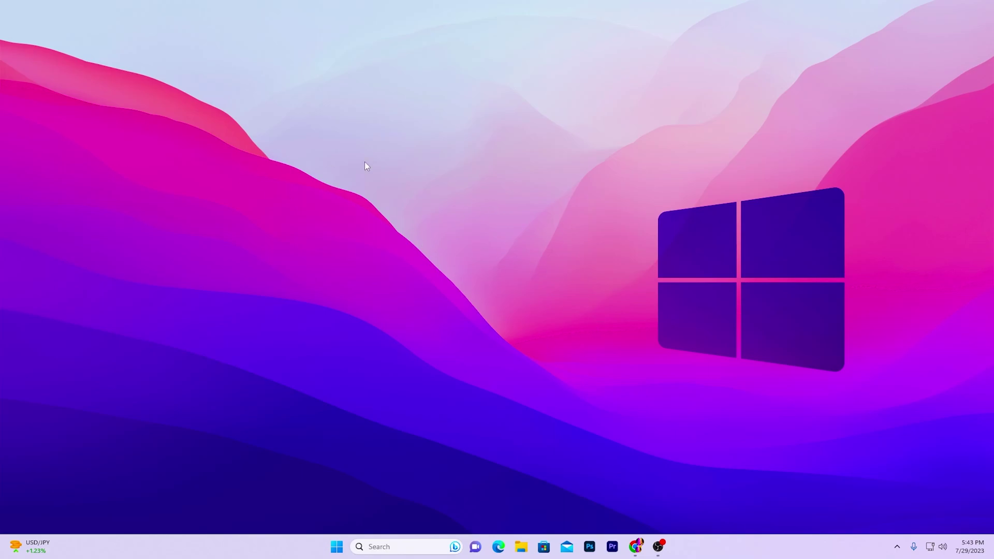
# - Reach the Windows Display > Graphics page from the desktop, leaving GPU scheduling and variable refresh rate on
pyautogui.rightClick(427, 198)
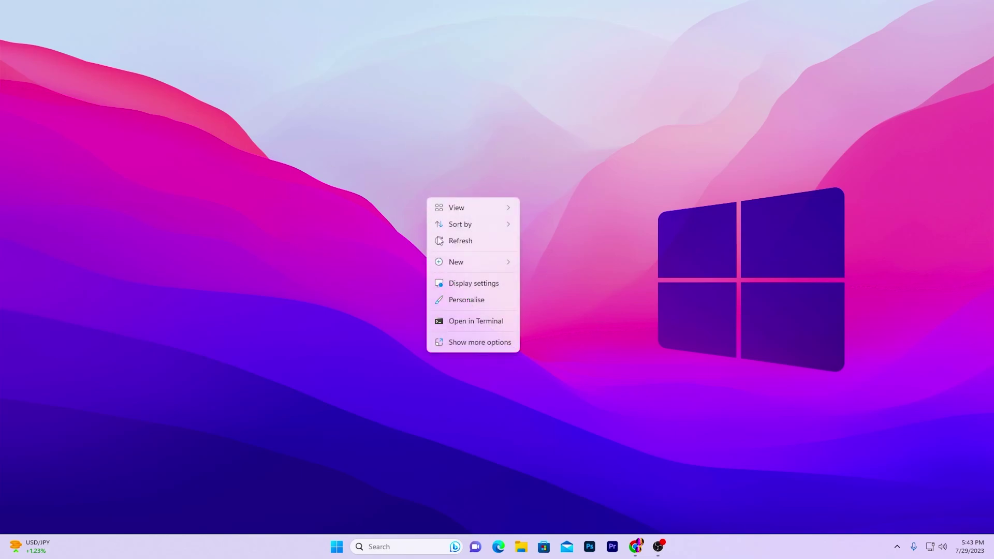
pyautogui.click(463, 284)
pyautogui.scroll(-10, 474, 312)
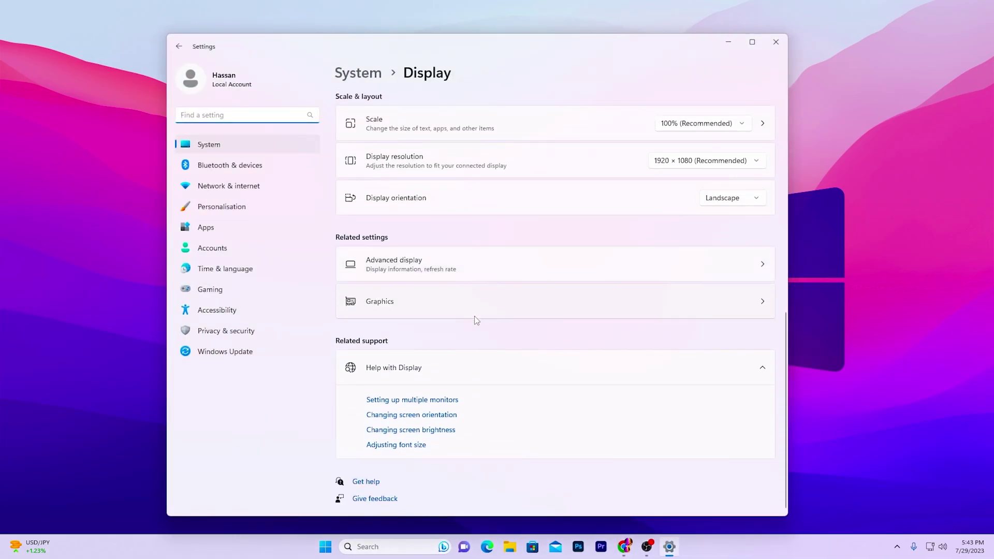
pyautogui.click(408, 307)
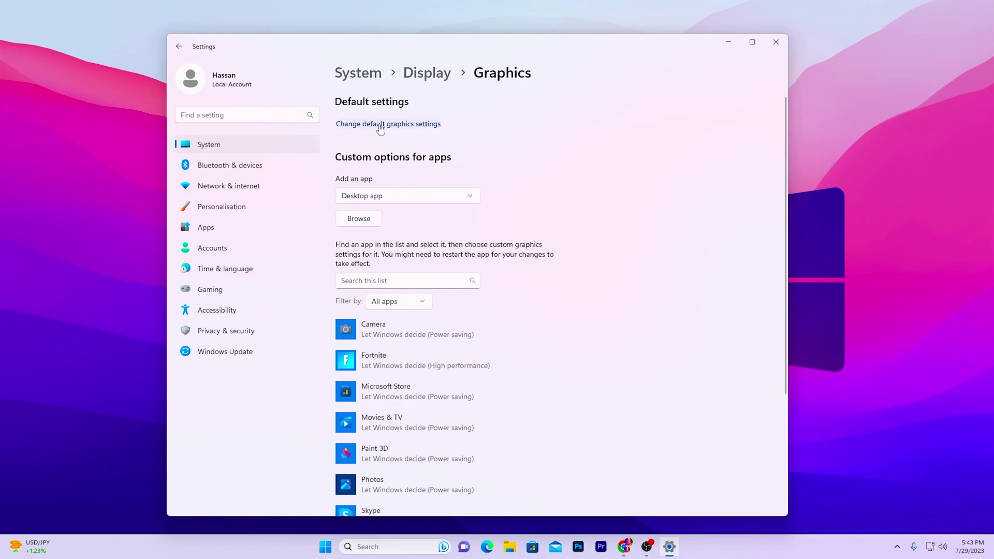
pyautogui.click(380, 126)
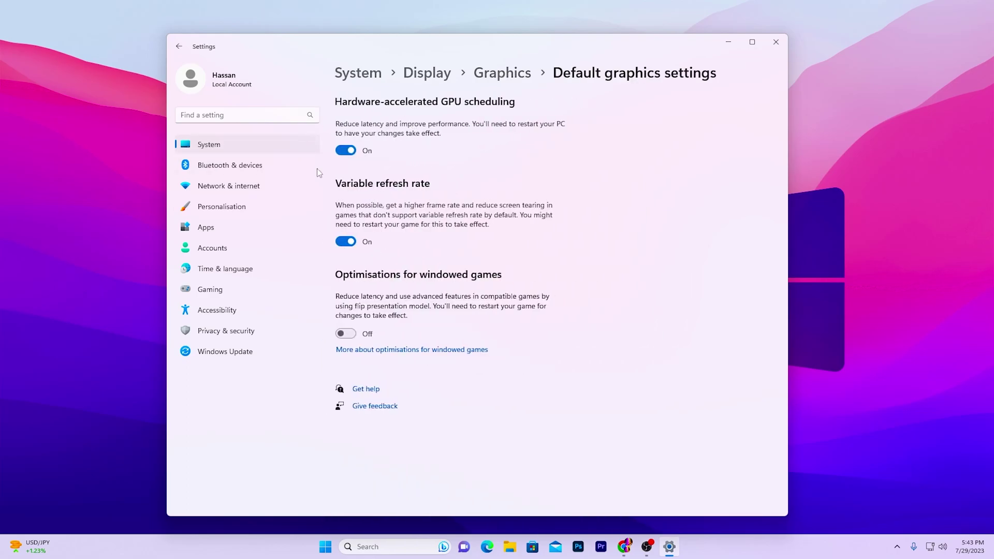
pyautogui.click(517, 78)
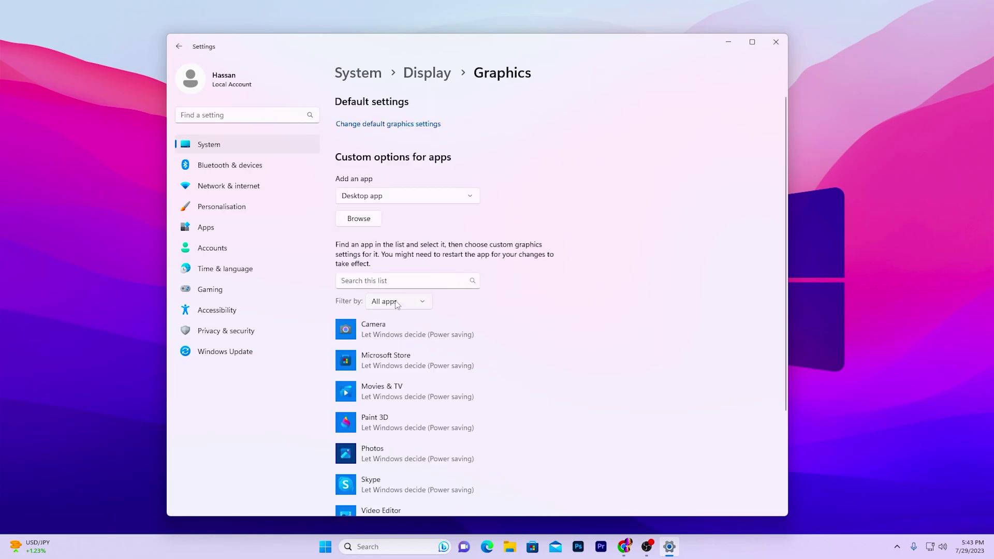
# - Browse for an app to add, navigating to C:\Program Files\Epic Games\Fortnite\FortniteGame
pyautogui.click(362, 223)
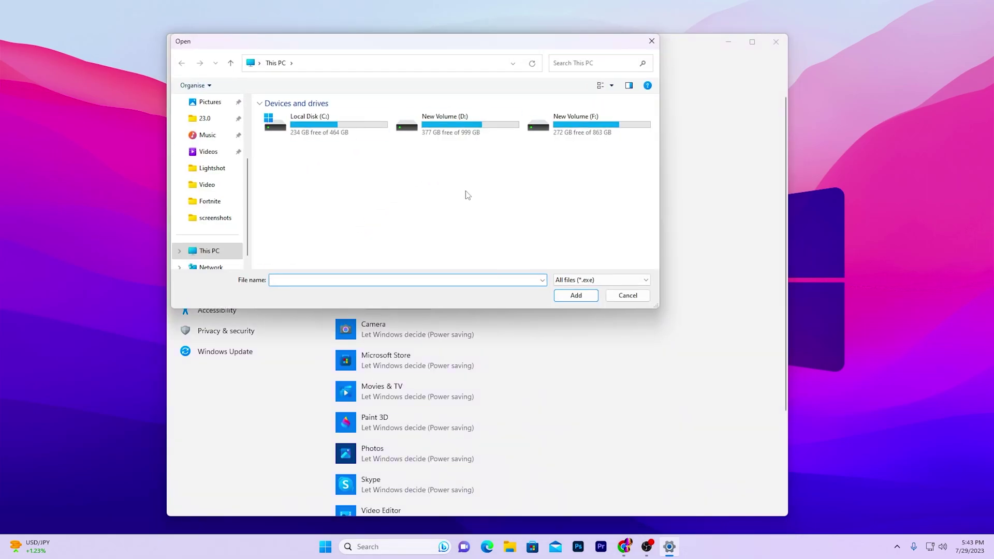
pyautogui.click(651, 41)
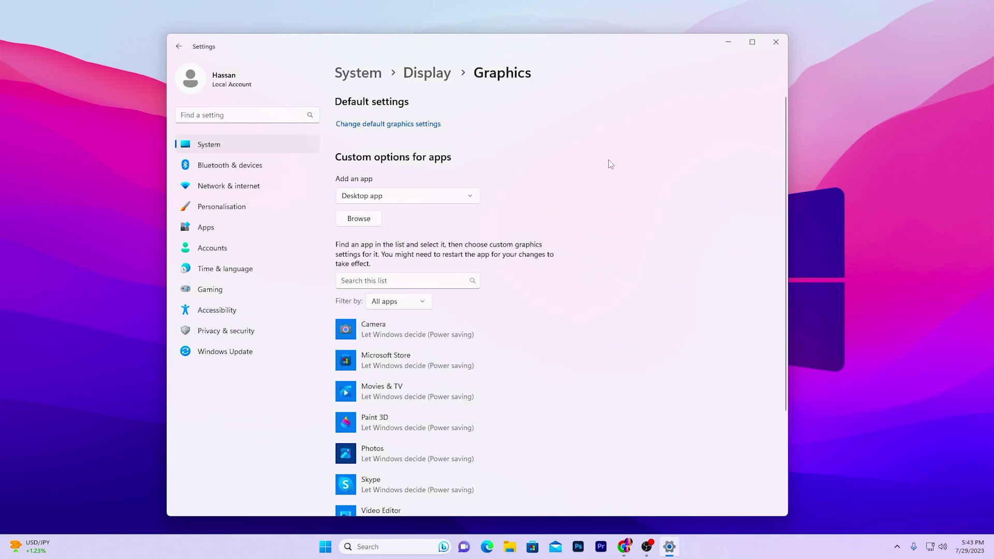
pyautogui.scroll(-3, 596, 244)
pyautogui.scroll(3, 598, 240)
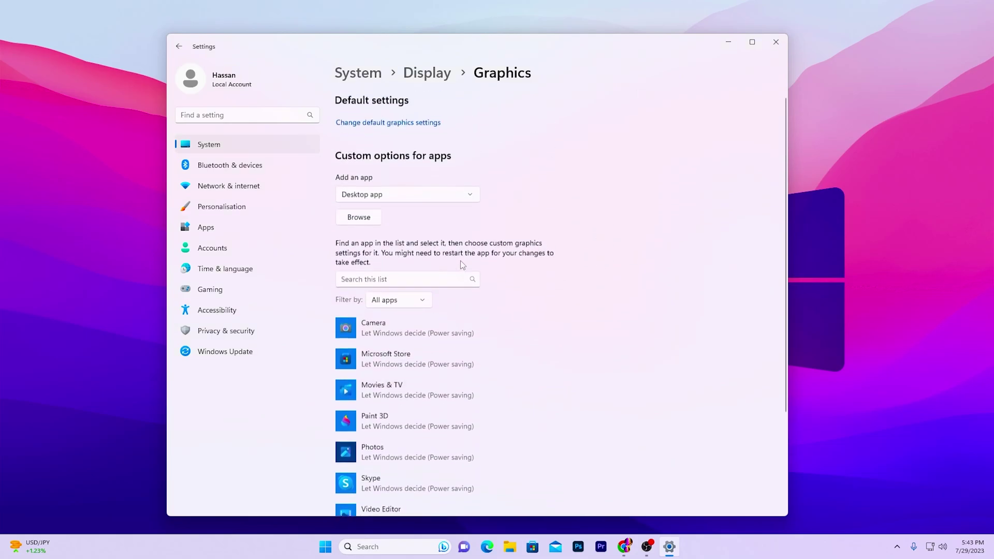
pyautogui.click(346, 222)
pyautogui.doubleClick(290, 137)
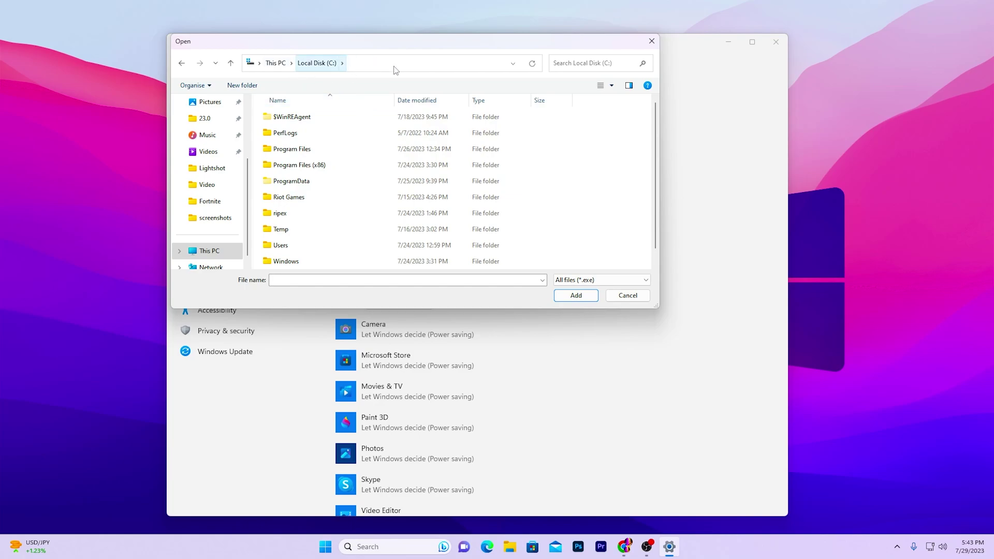
pyautogui.doubleClick(288, 149)
pyautogui.doubleClick(288, 148)
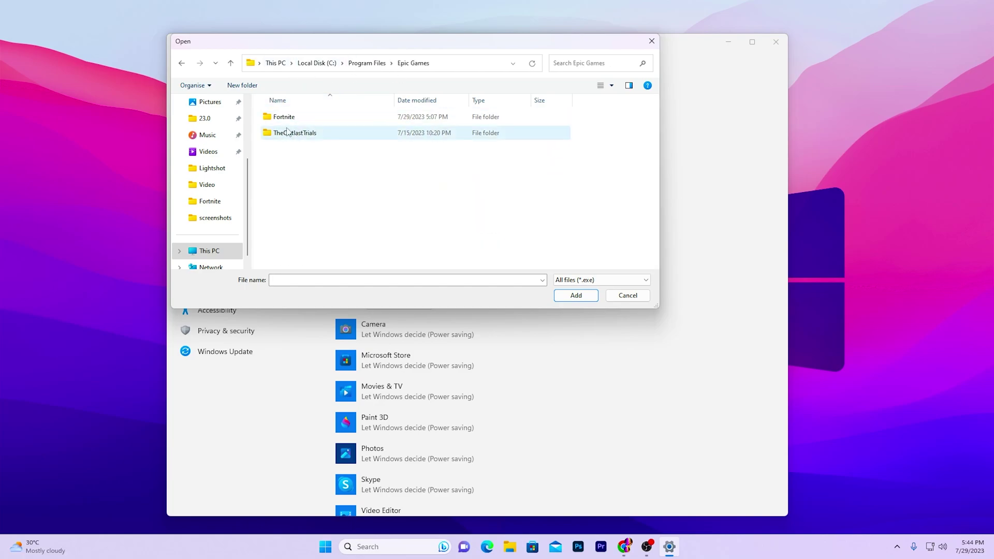
pyautogui.doubleClick(284, 116)
pyautogui.doubleClick(288, 164)
# - Add FortniteClient-Win64-Shipping.exe from Binaries\Win64 to the graphics app list
pyautogui.click(288, 123)
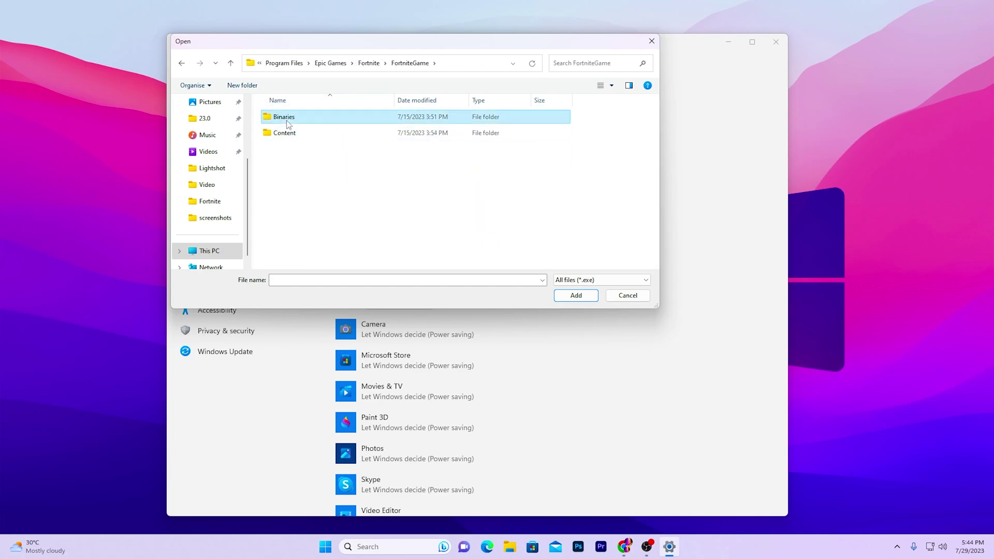
pyautogui.doubleClick(288, 123)
pyautogui.click(303, 130)
pyautogui.doubleClick(302, 130)
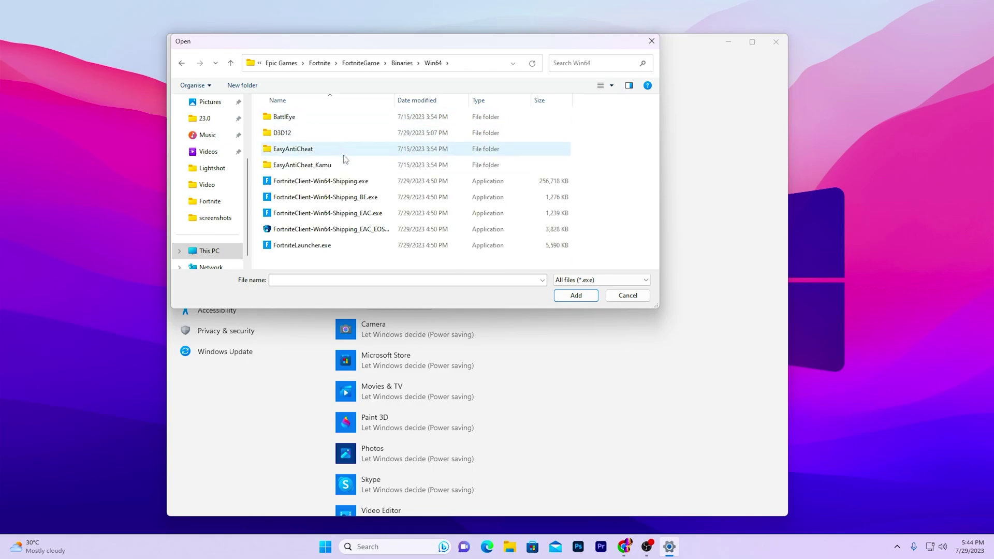
pyautogui.doubleClick(305, 182)
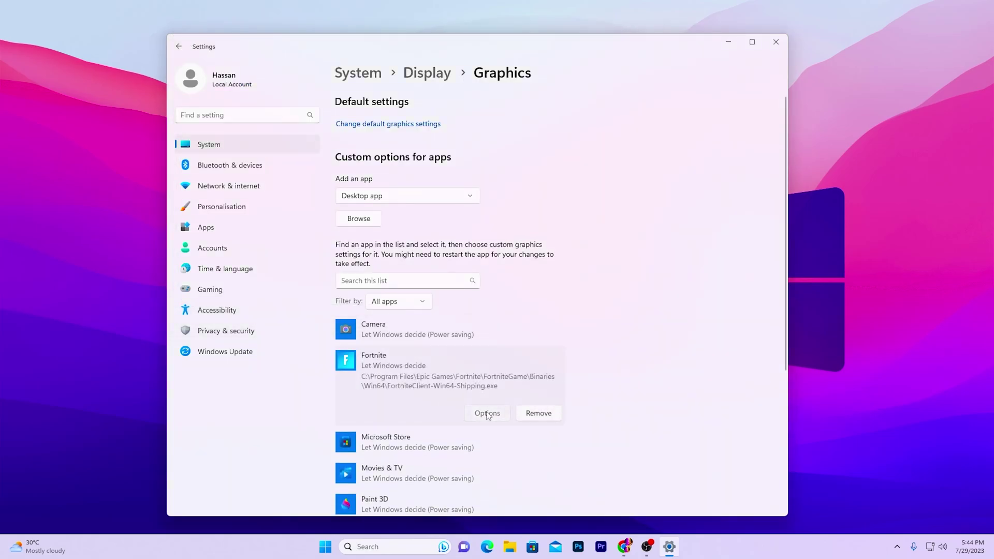
# - Save Fortnite's graphics preference as High performance and close Settings
pyautogui.click(488, 413)
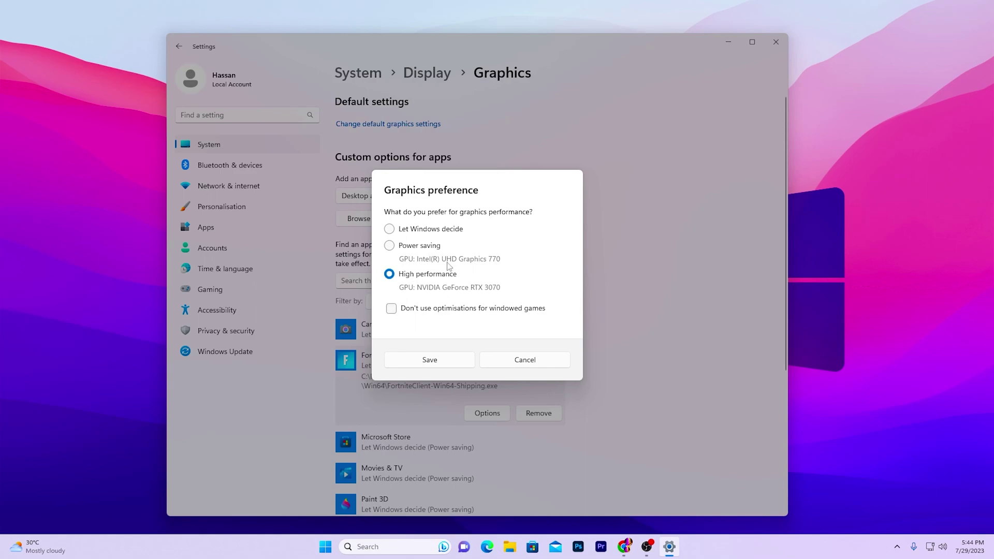
pyautogui.click(429, 359)
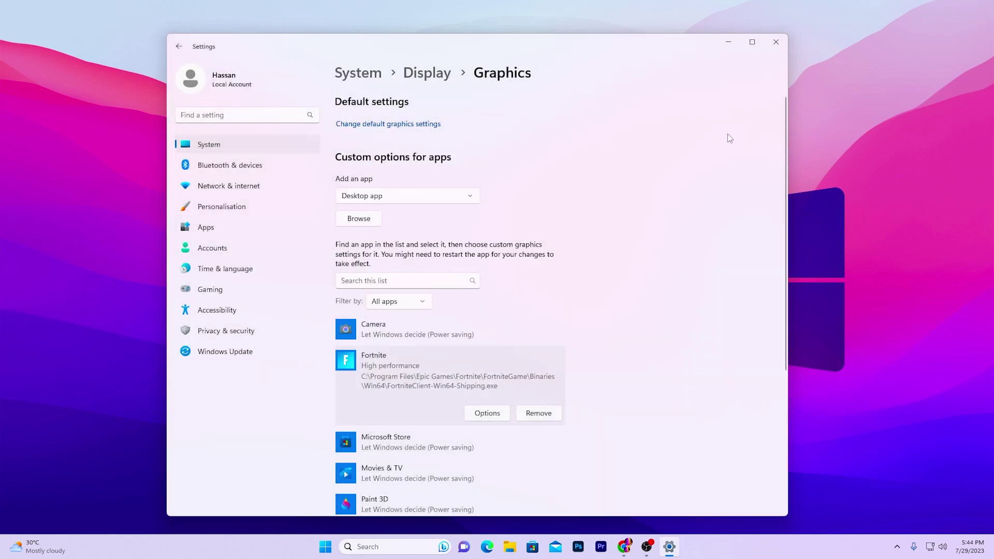
pyautogui.click(776, 44)
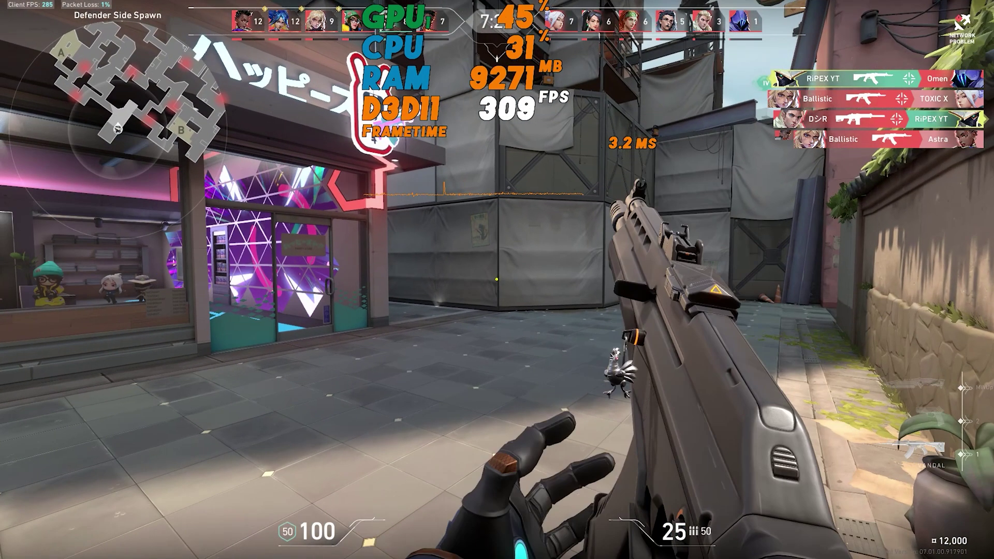